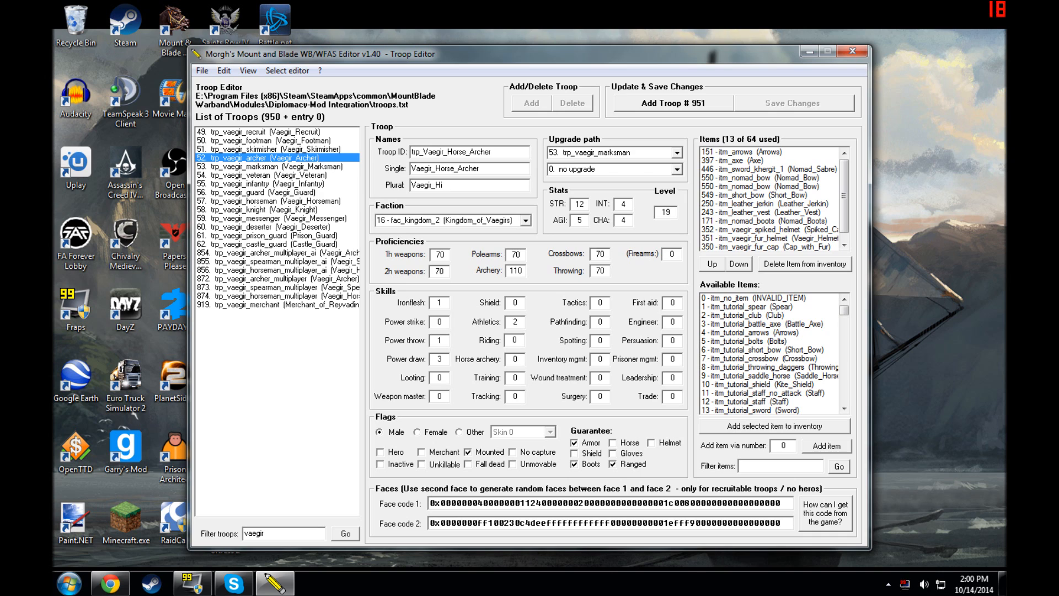
Step: Abandon the unsaved new troop by selecting the existing Vaegir Archer, and clear the troop filter to list all troops
{"action": "left_click", "coordinate": [315, 165]}
{"action": "left_click", "coordinate": [313, 159]}
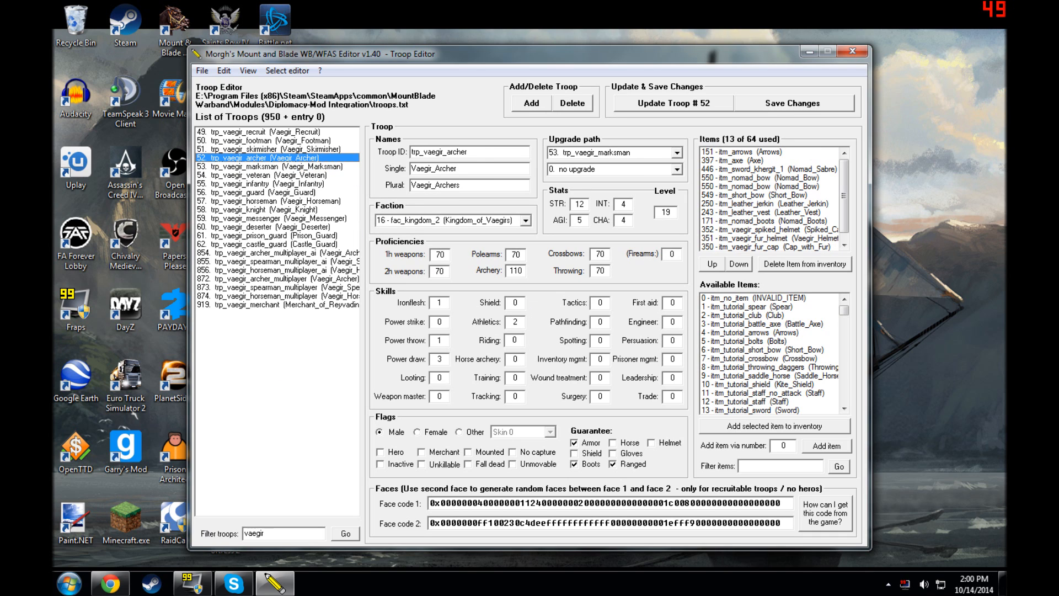
{"action": "left_click_drag", "start_coordinate": [270, 534], "coordinate": [53, 517]}
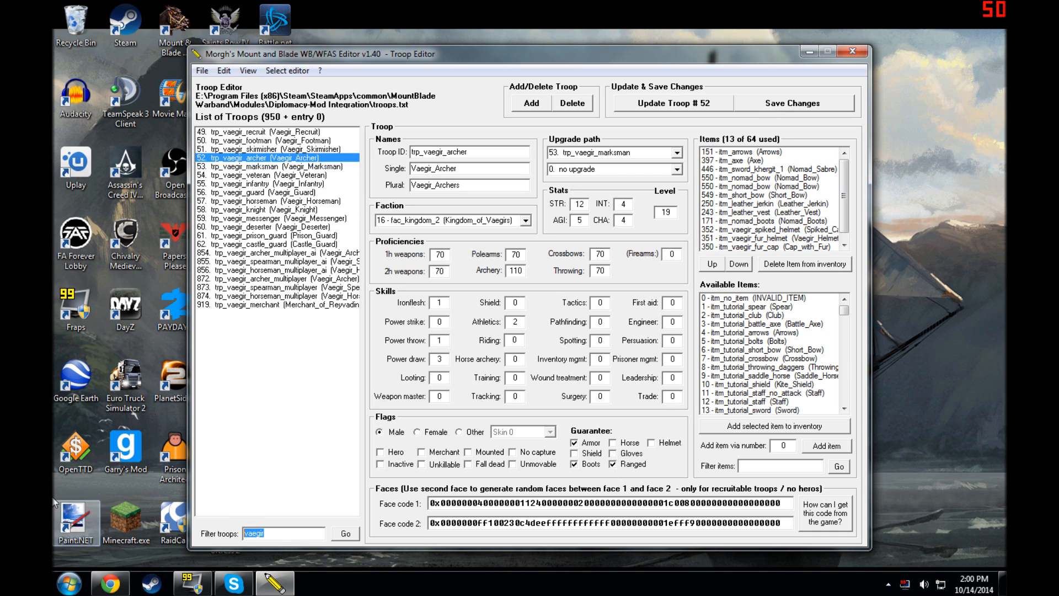
{"action": "key", "text": "BackSpace"}
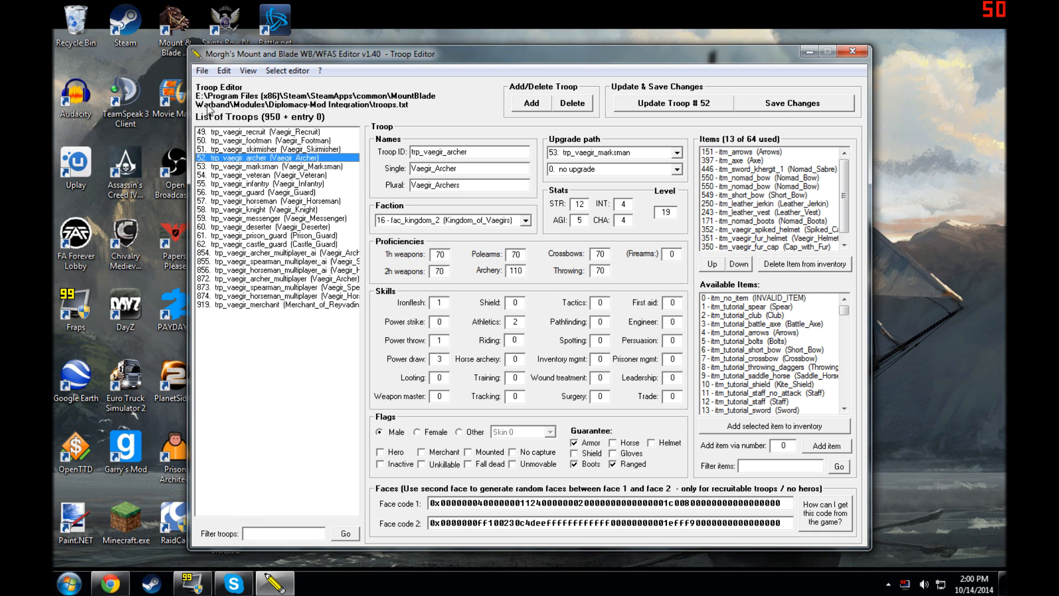
{"action": "left_click", "coordinate": [357, 535]}
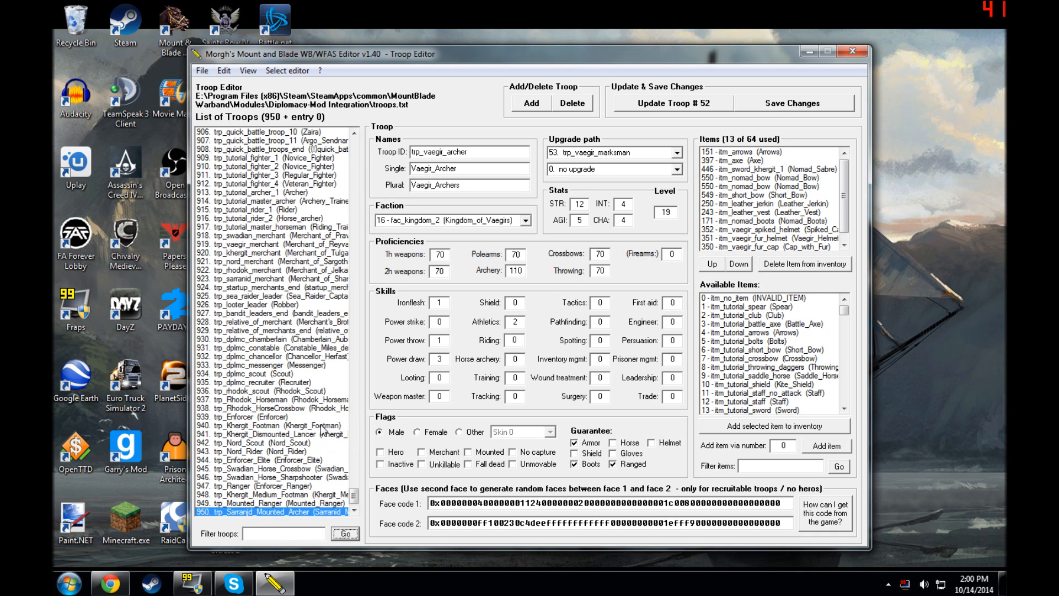
Step: Restart Morgh's editor from the desktop and accept its disclaimer to reach the main menu
{"action": "left_click", "coordinate": [806, 50]}
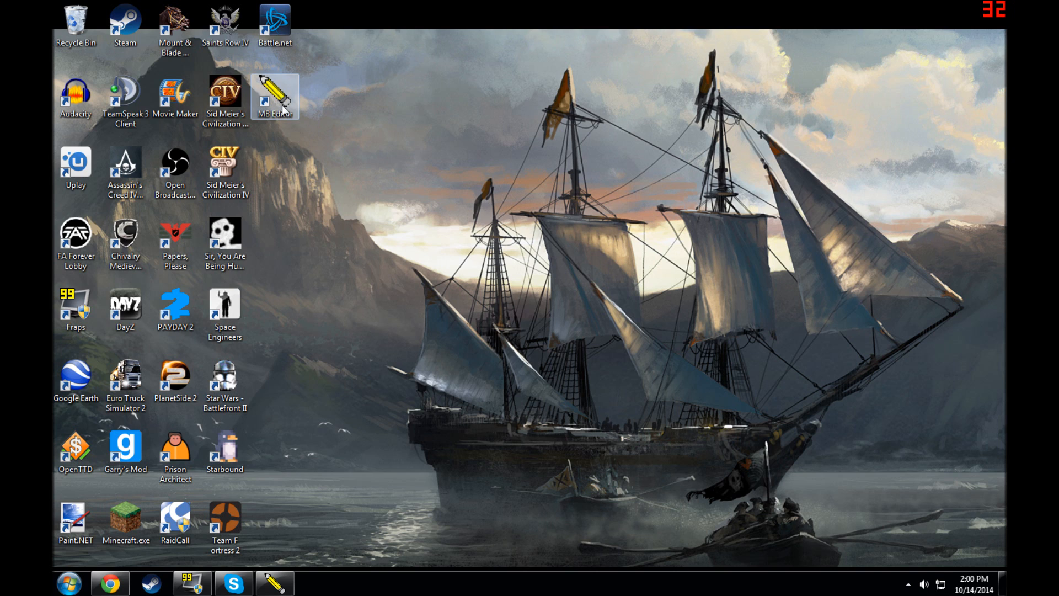
{"action": "left_click", "coordinate": [274, 583]}
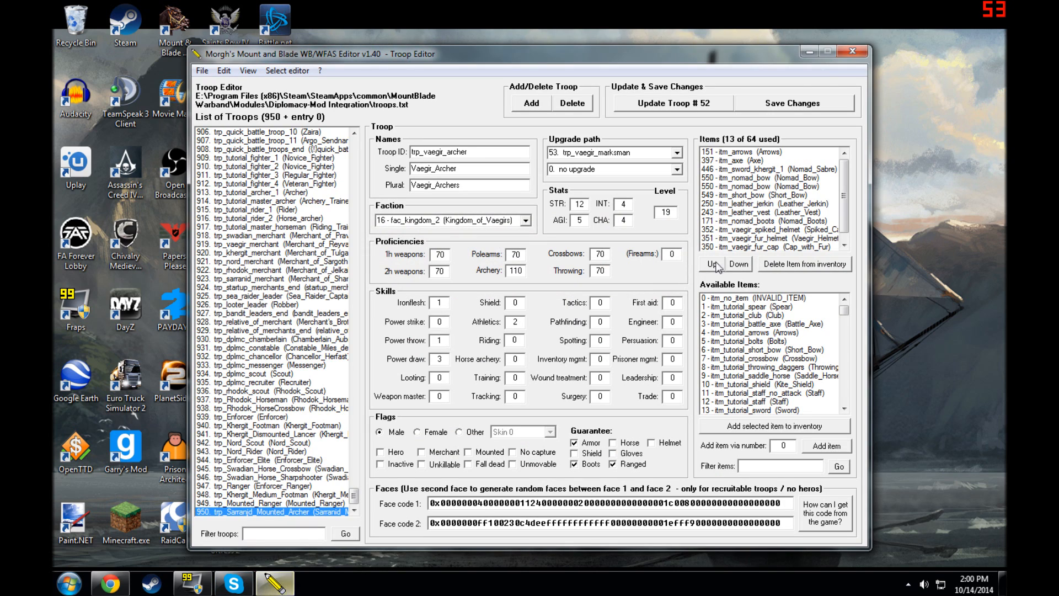
{"action": "left_click", "coordinate": [850, 51]}
{"action": "double_click", "coordinate": [276, 85]}
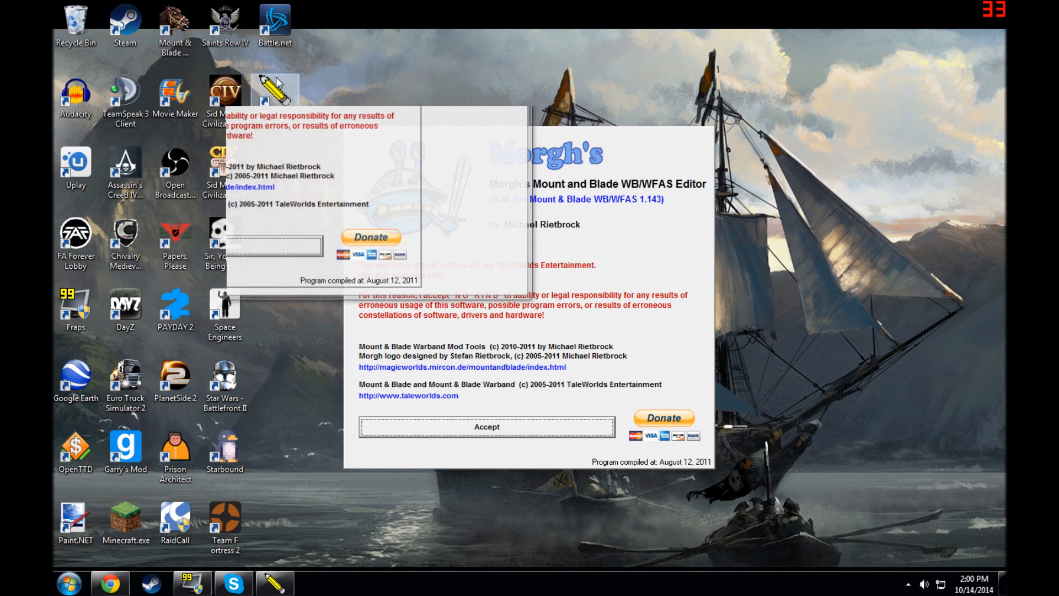
{"action": "left_click", "coordinate": [492, 433]}
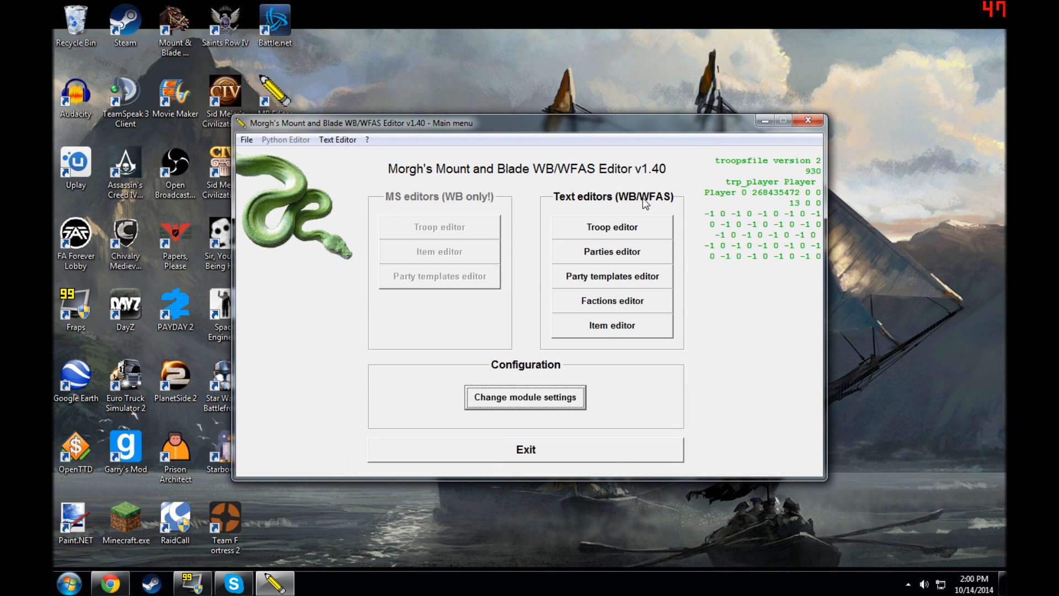
Step: Open the editor's module settings and go to the MountBlade Warband Modules folder in Windows Explorer
{"action": "left_click", "coordinate": [566, 398]}
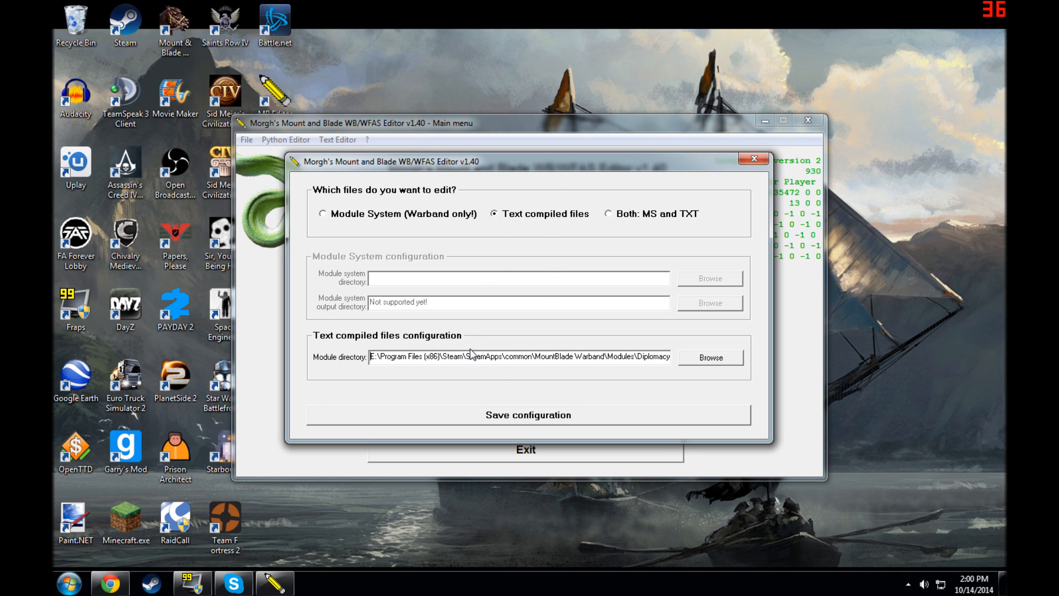
{"action": "key", "text": "super"}
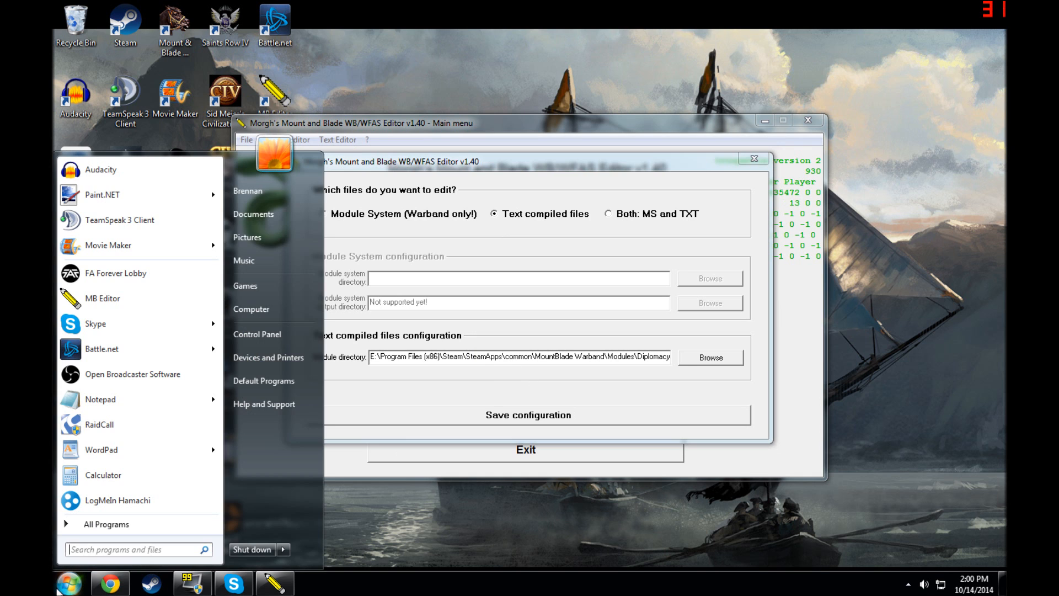
{"action": "left_click", "coordinate": [292, 309]}
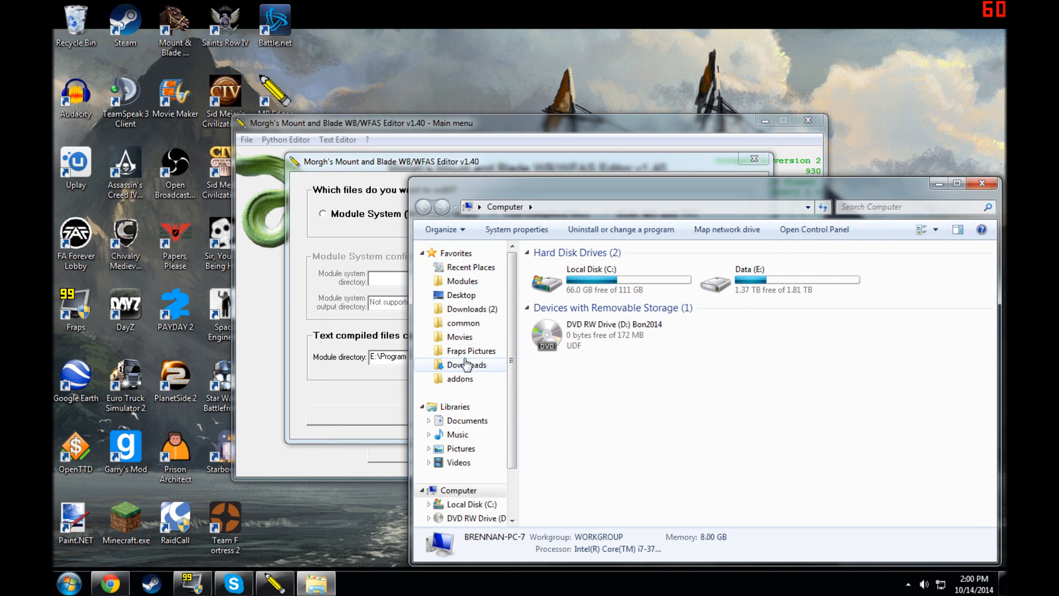
{"action": "left_click", "coordinate": [476, 281]}
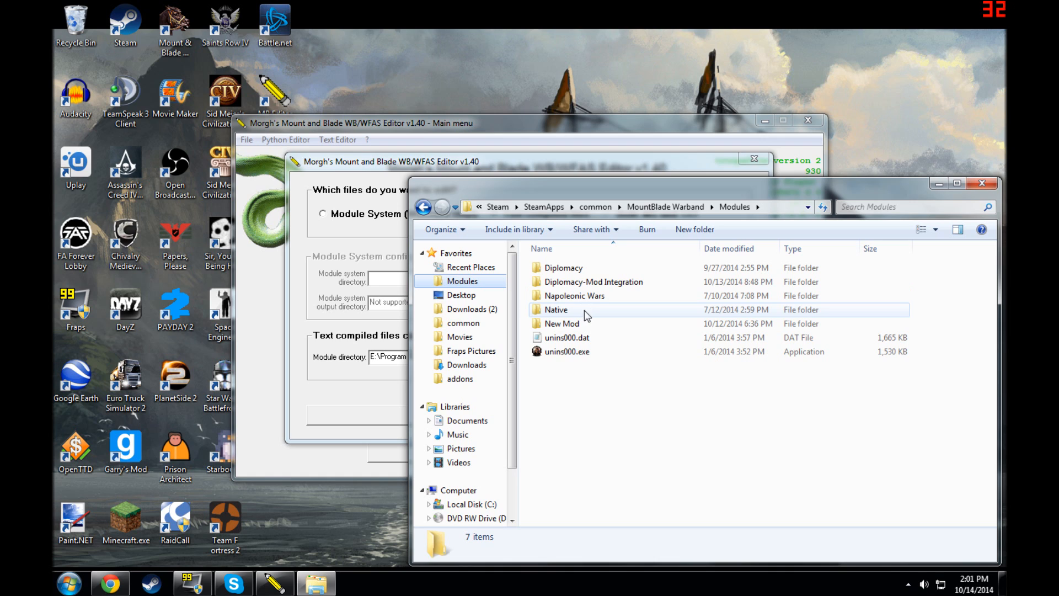
Step: Examine the Native, New Mod and Diplomacy-Mod Integration module folders, and close the folder window
{"action": "left_click", "coordinate": [584, 329]}
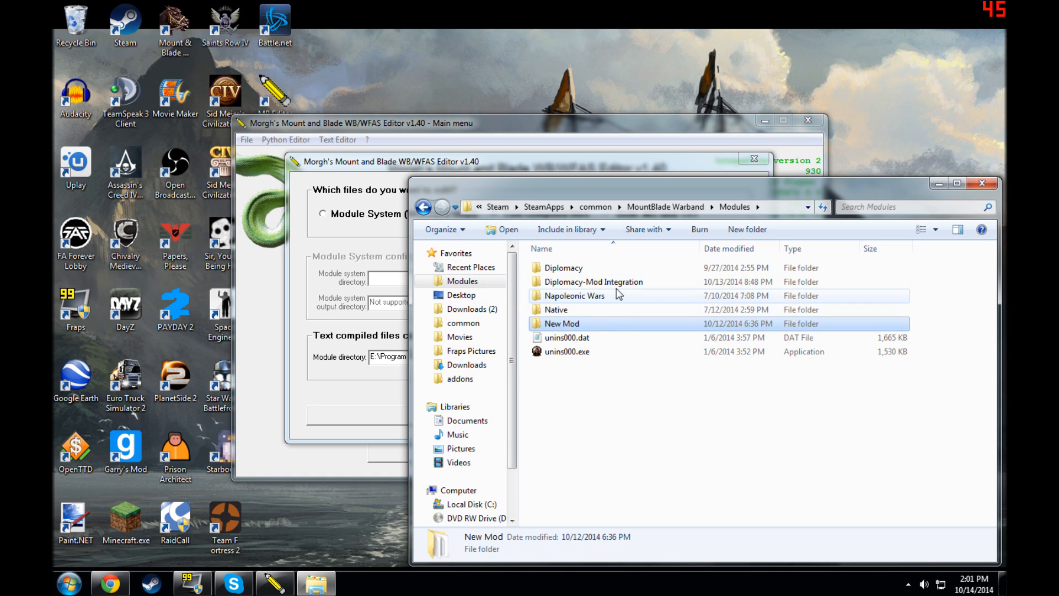
{"action": "left_click", "coordinate": [561, 310]}
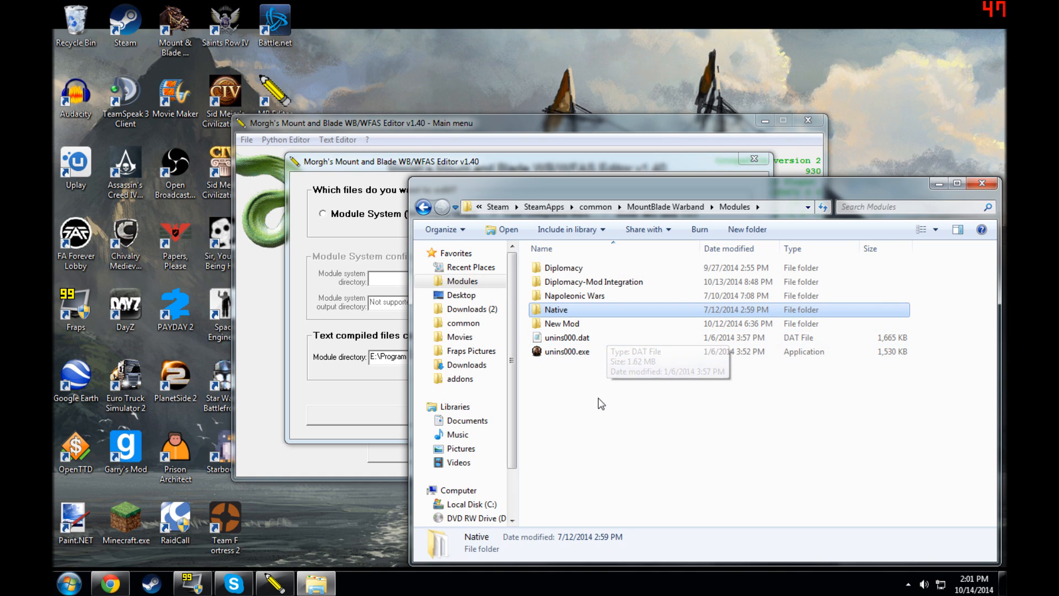
{"action": "left_click", "coordinate": [608, 500]}
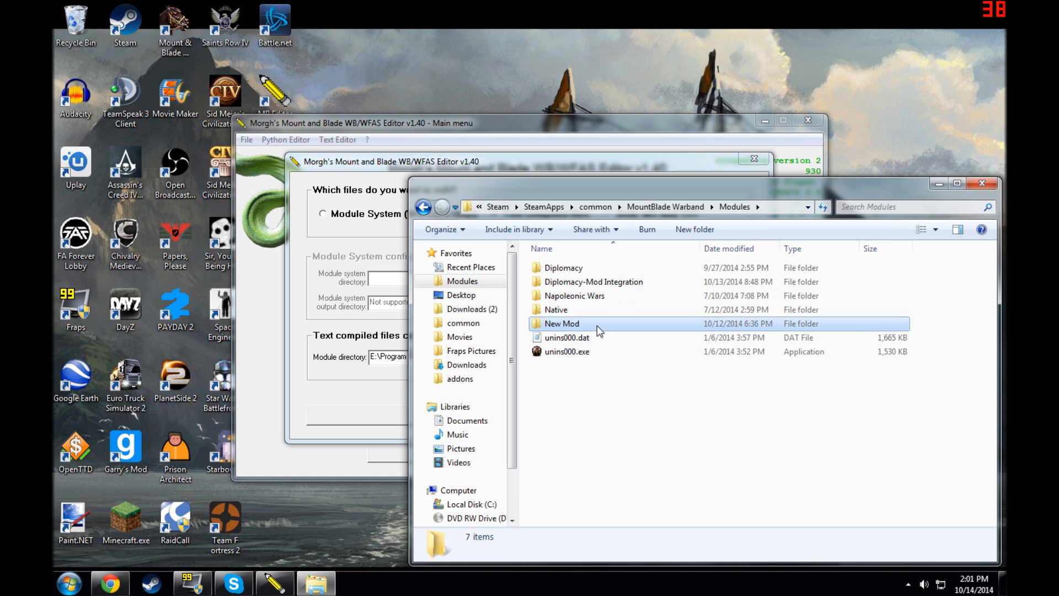
{"action": "left_click", "coordinate": [597, 325]}
{"action": "left_click", "coordinate": [652, 292]}
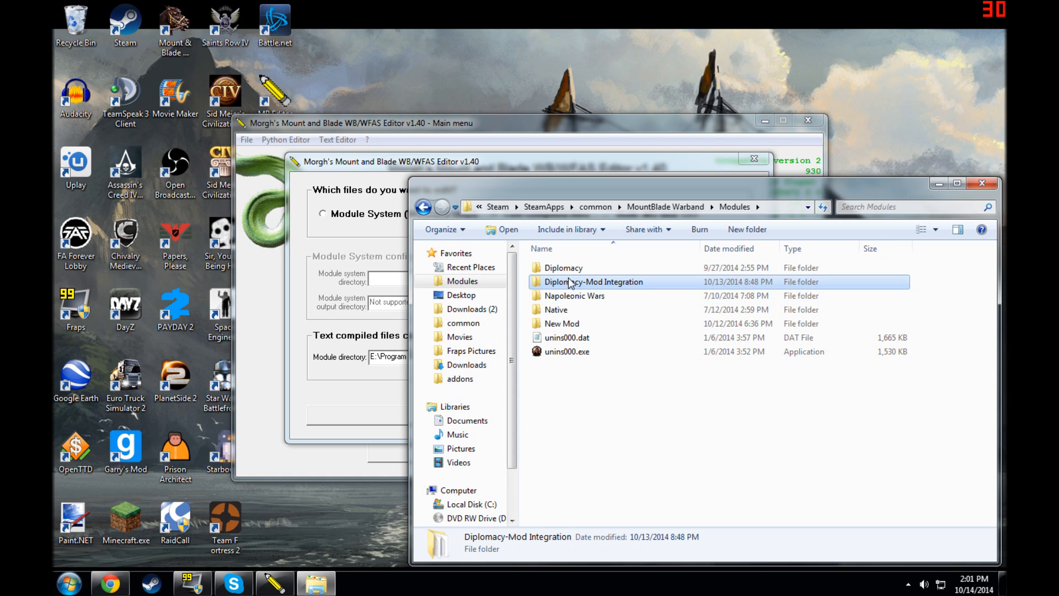
{"action": "mouse_move", "coordinate": [564, 287]}
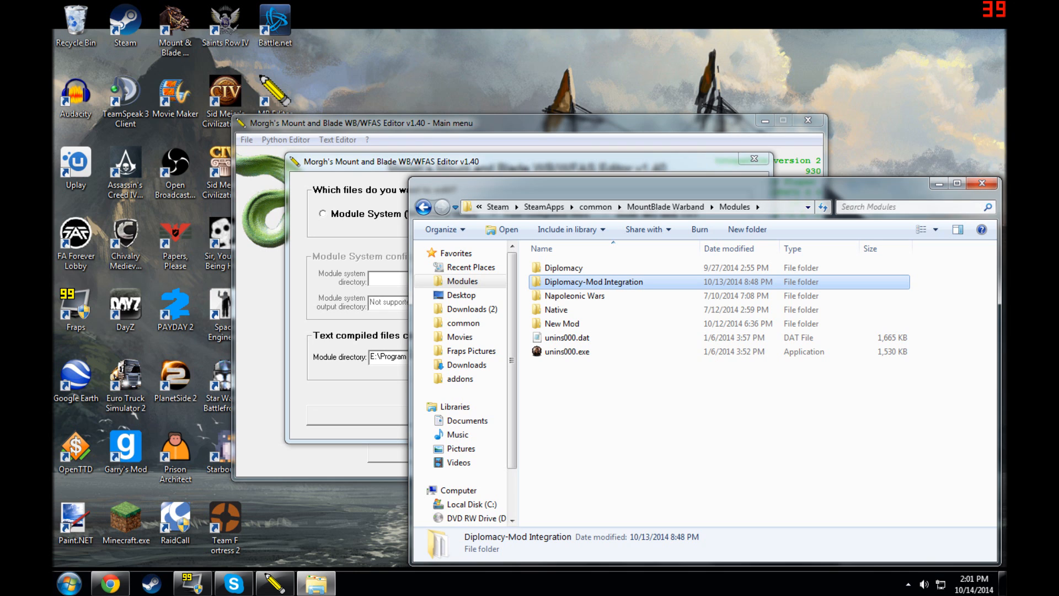
{"action": "left_click", "coordinate": [982, 184]}
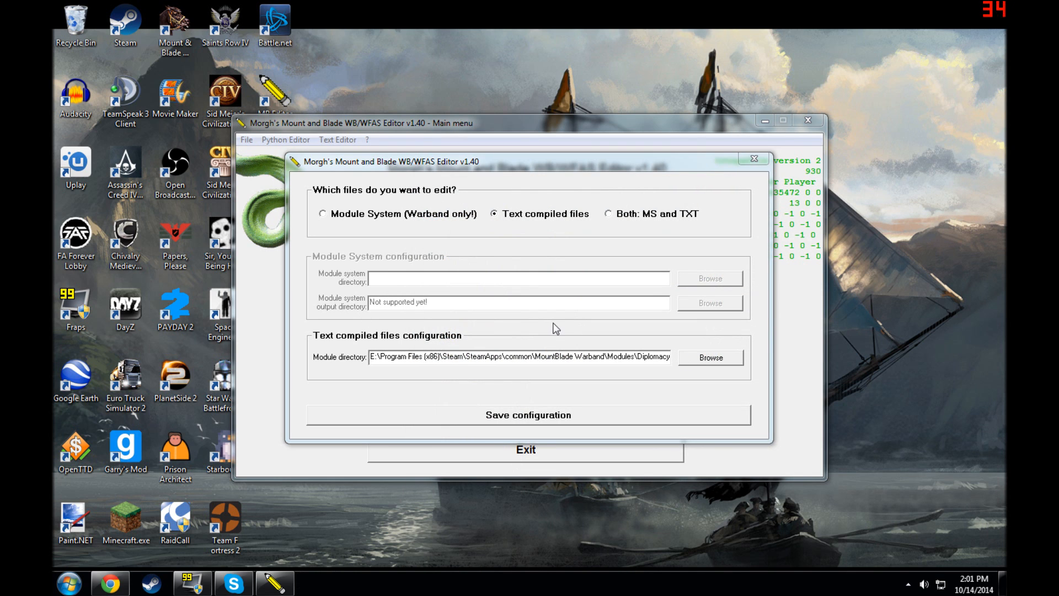
Step: Save the module configuration for text compiled files and open the text-file Troop editor
{"action": "left_click", "coordinate": [567, 423]}
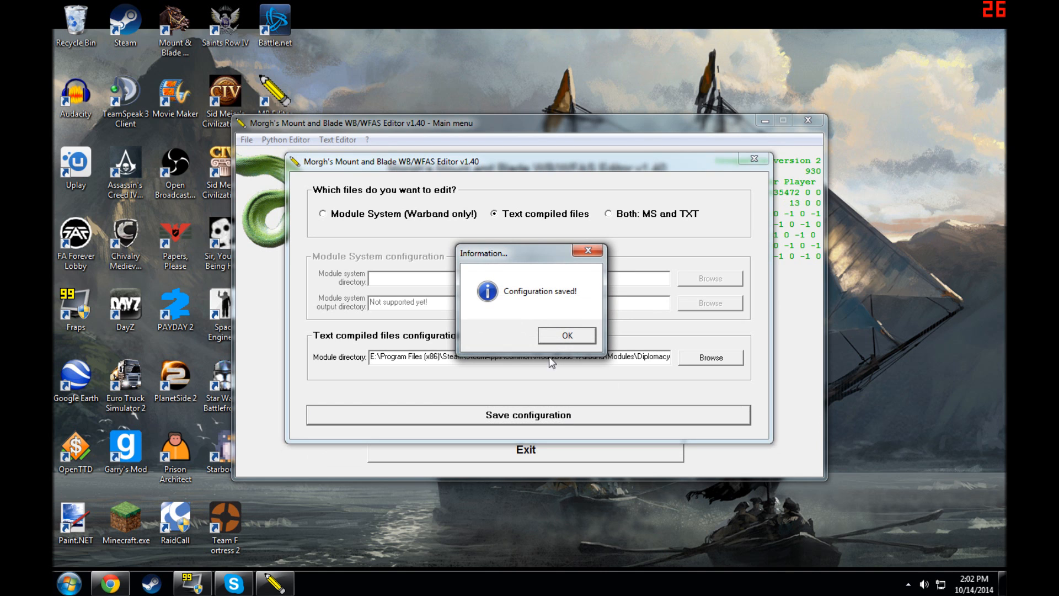
{"action": "left_click", "coordinate": [559, 337]}
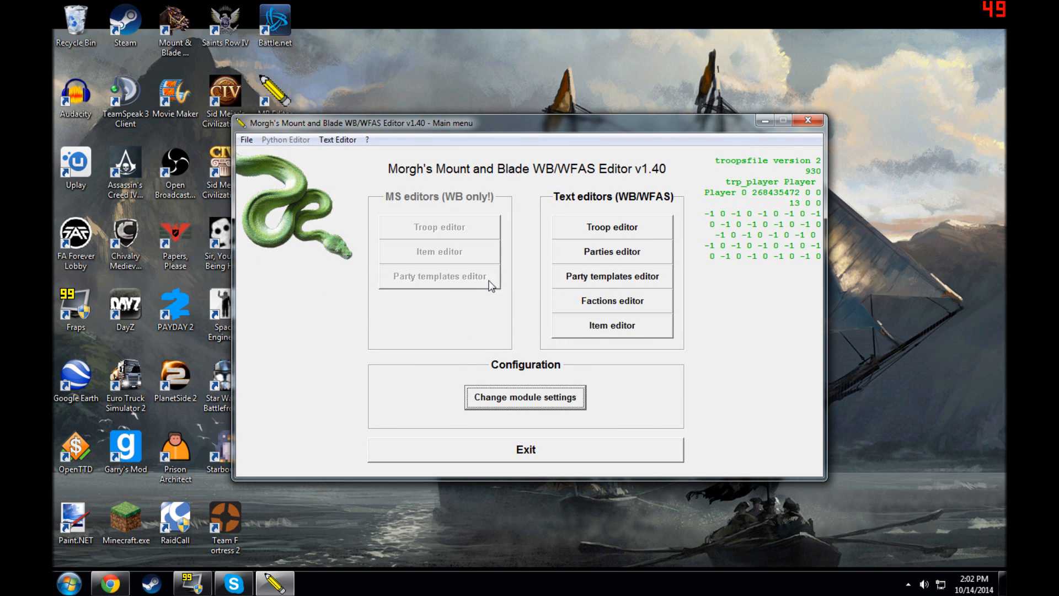
{"action": "left_click", "coordinate": [617, 234]}
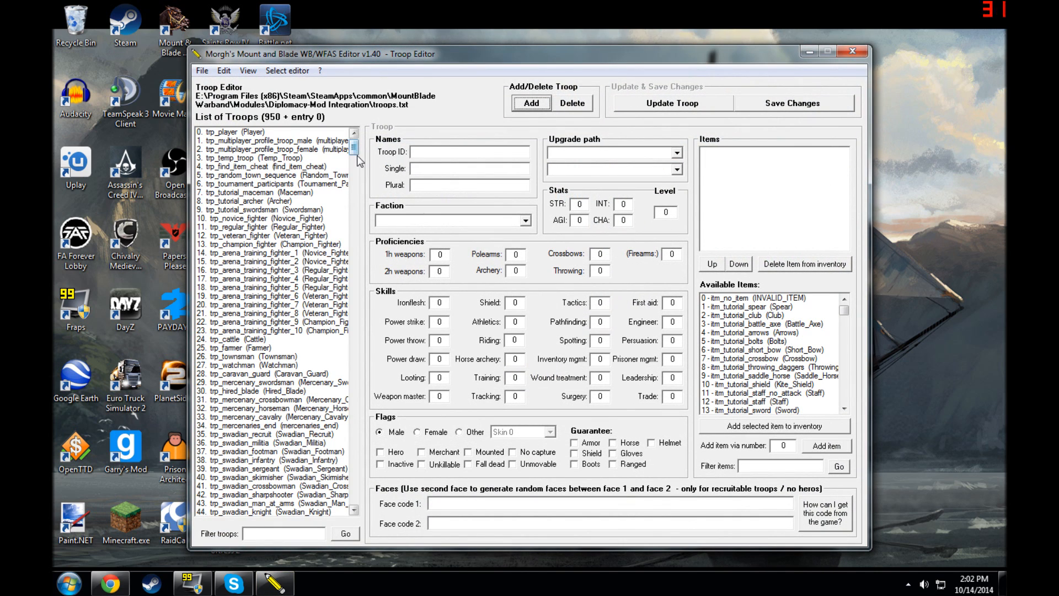
Step: Look through the existing entries in the lower part of the troop list, including the sea raider leader, quick battle and multiplayer troops
{"action": "left_click_drag", "start_coordinate": [356, 152], "coordinate": [350, 498]}
{"action": "left_click", "coordinate": [318, 269]}
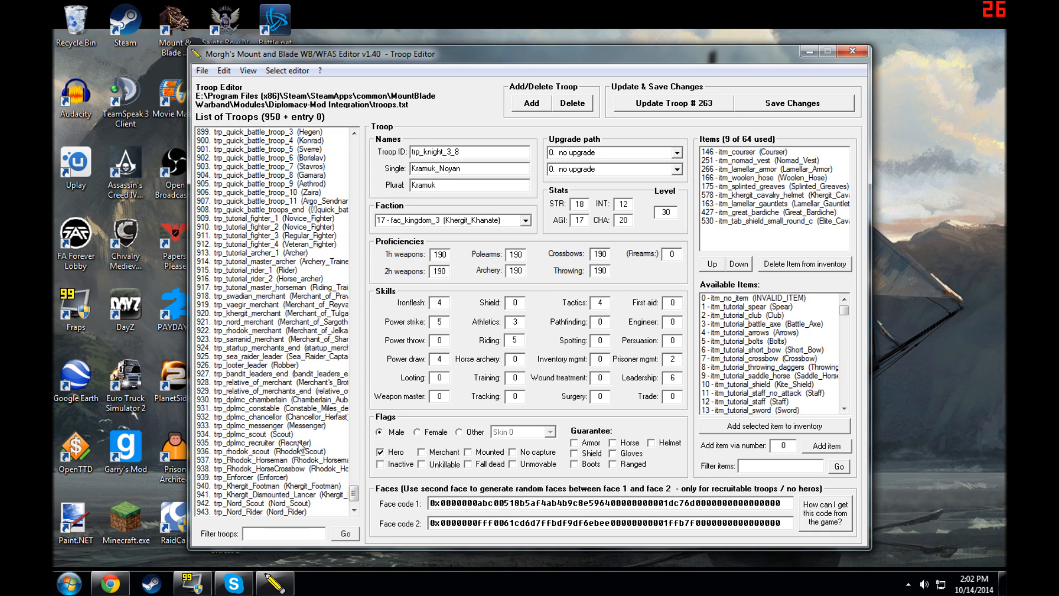
{"action": "left_click", "coordinate": [313, 358]}
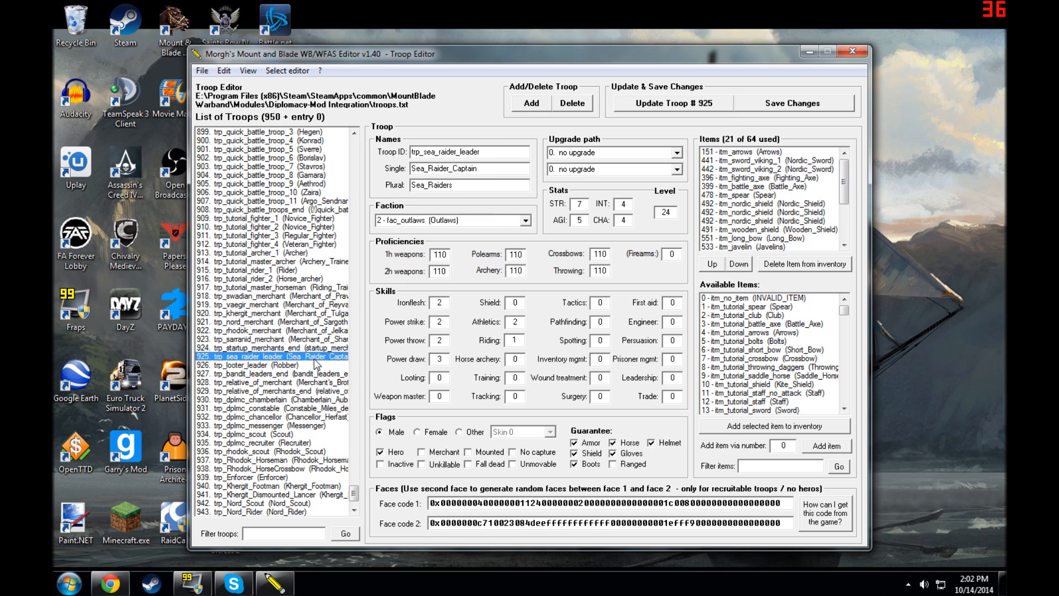
{"action": "left_click", "coordinate": [311, 341]}
{"action": "left_click", "coordinate": [343, 261]}
{"action": "scroll", "coordinate": [301, 291], "scroll_direction": "up", "scroll_amount": 1}
{"action": "scroll", "coordinate": [301, 292], "scroll_direction": "up", "scroll_amount": 5}
{"action": "left_click", "coordinate": [300, 291]}
{"action": "scroll", "coordinate": [300, 291], "scroll_direction": "up", "scroll_amount": 8}
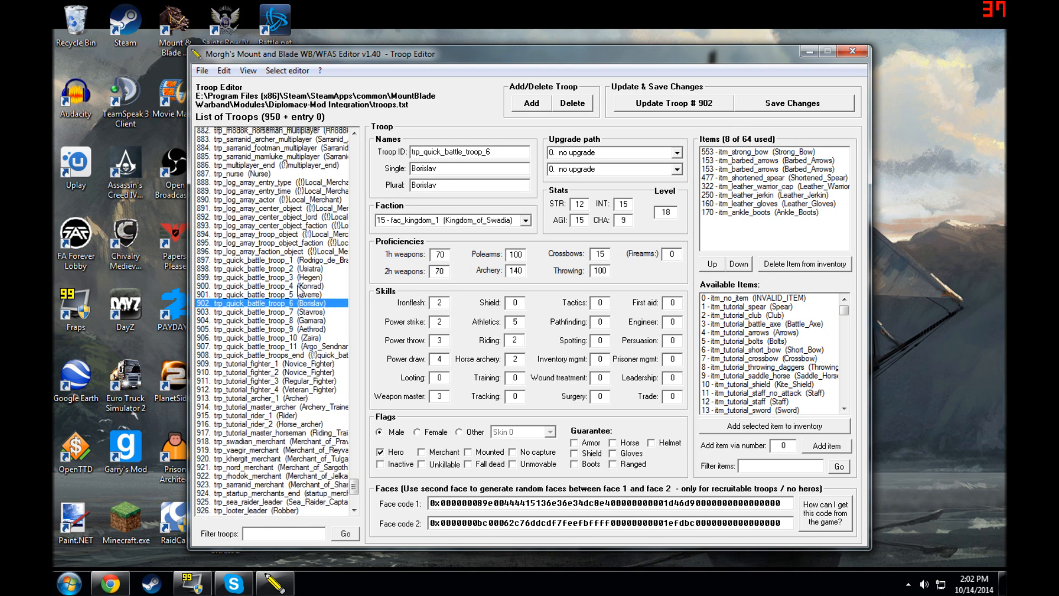
{"action": "scroll", "coordinate": [298, 287], "scroll_direction": "up", "scroll_amount": 2}
{"action": "left_click", "coordinate": [298, 287]}
{"action": "left_click_drag", "start_coordinate": [353, 483], "coordinate": [351, 503]}
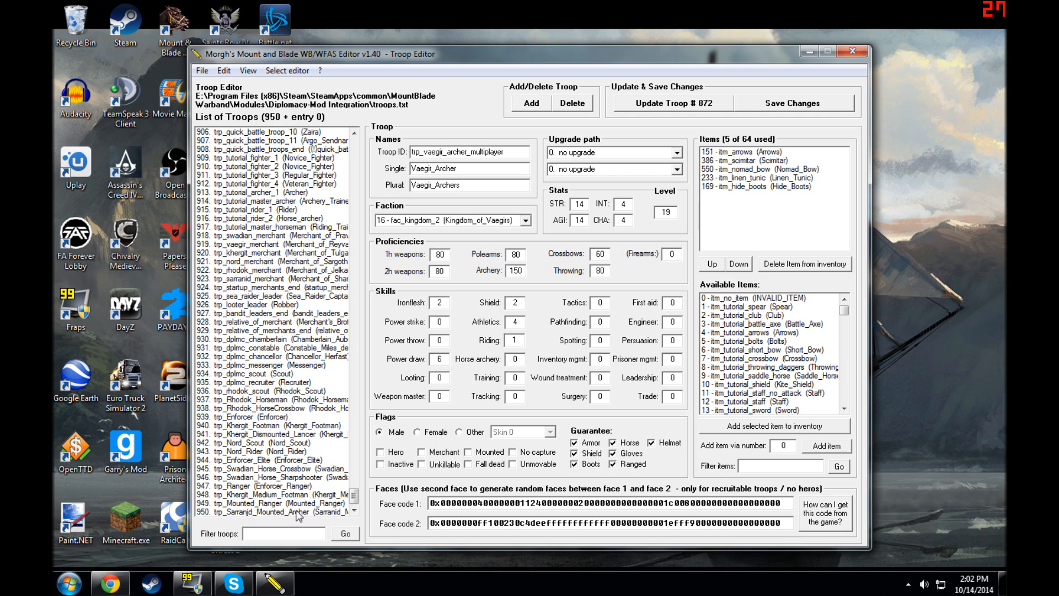
Step: Examine the custom troops at the end of the list, including trp_Ranger, trp_rhodok_scout and trp_Khergit_Medium_Footman
{"action": "left_click", "coordinate": [252, 486]}
{"action": "scroll", "coordinate": [264, 452], "scroll_direction": "up", "scroll_amount": 5}
{"action": "scroll", "coordinate": [275, 413], "scroll_direction": "down", "scroll_amount": 5}
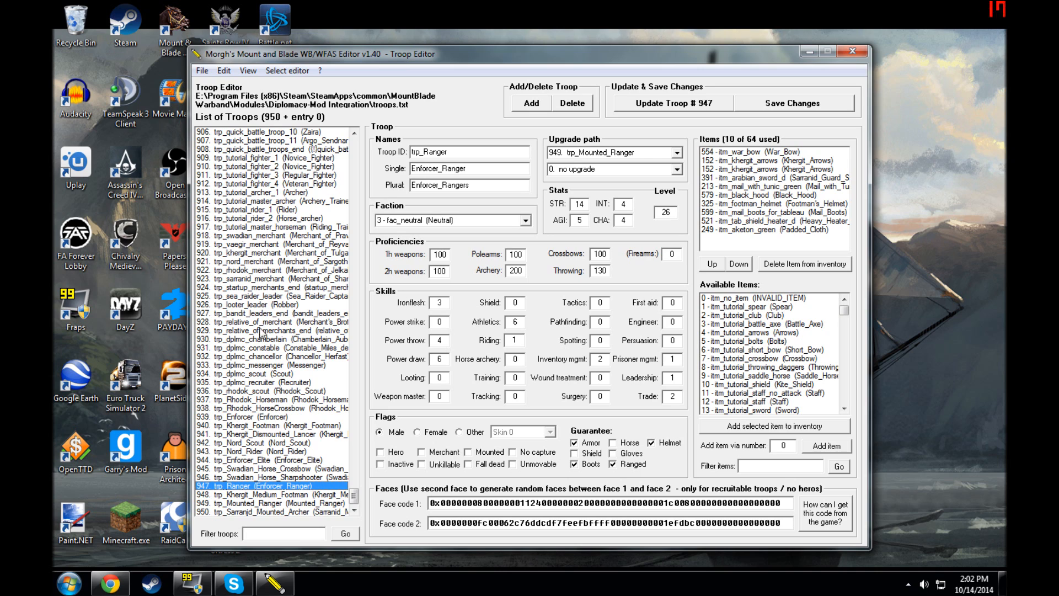
{"action": "left_click", "coordinate": [263, 392]}
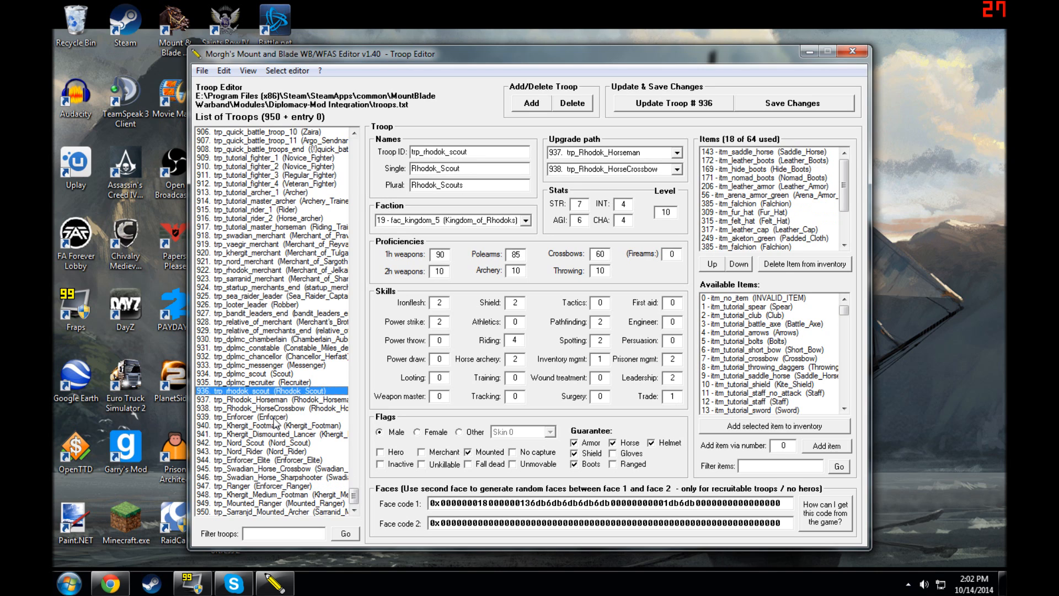
{"action": "left_click", "coordinate": [282, 399]}
{"action": "left_click", "coordinate": [282, 409]}
{"action": "left_click", "coordinate": [282, 417]}
{"action": "left_click", "coordinate": [282, 426]}
{"action": "left_click", "coordinate": [283, 477]}
{"action": "left_click", "coordinate": [282, 496]}
{"action": "scroll", "coordinate": [309, 498], "scroll_direction": "up", "scroll_amount": 5}
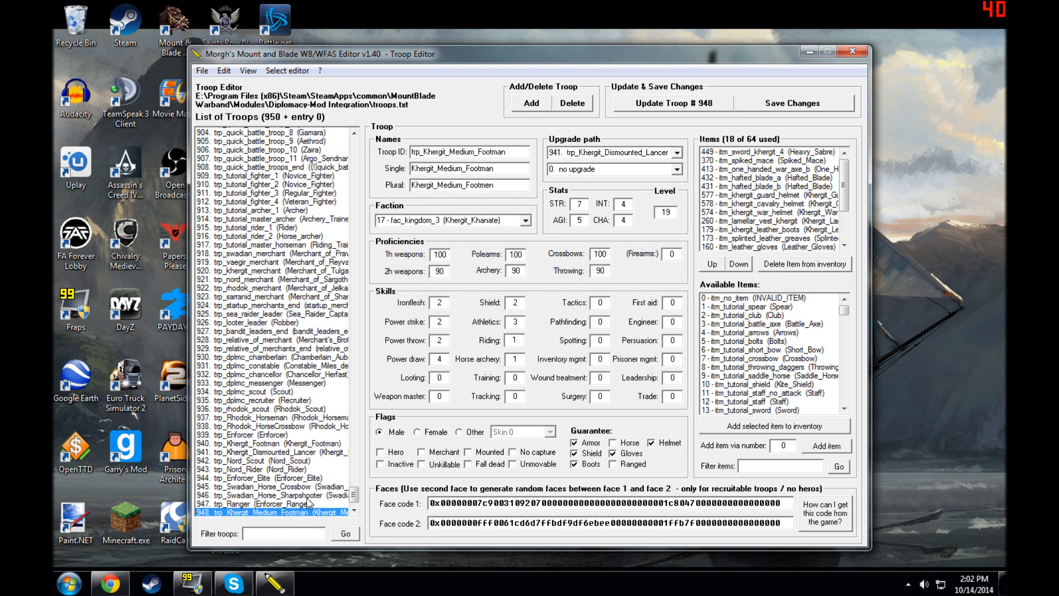
{"action": "left_click_drag", "start_coordinate": [352, 489], "coordinate": [353, 498]}
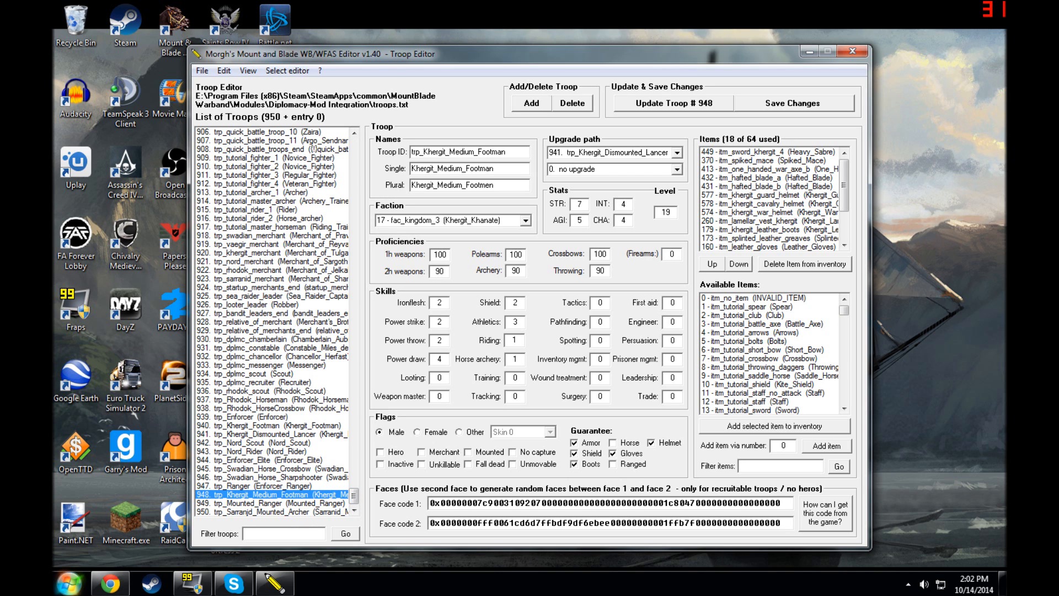
Step: Filter the troop list by "vaegir" and start a new troop based on trp_vaegir_archer
{"action": "type", "text": "ir"}
{"action": "key", "text": "Return"}
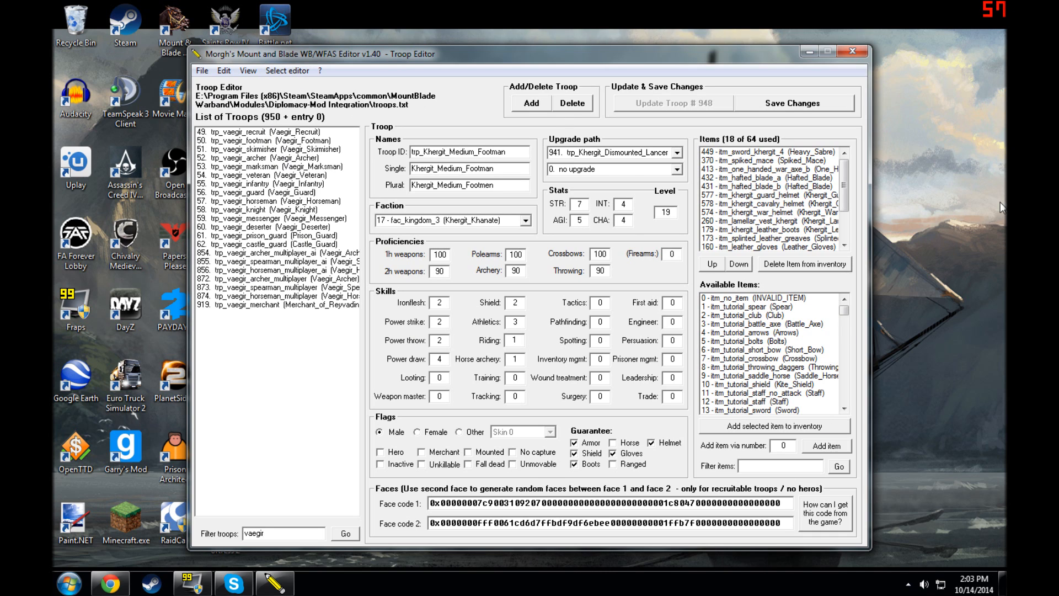
{"action": "left_click", "coordinate": [265, 158]}
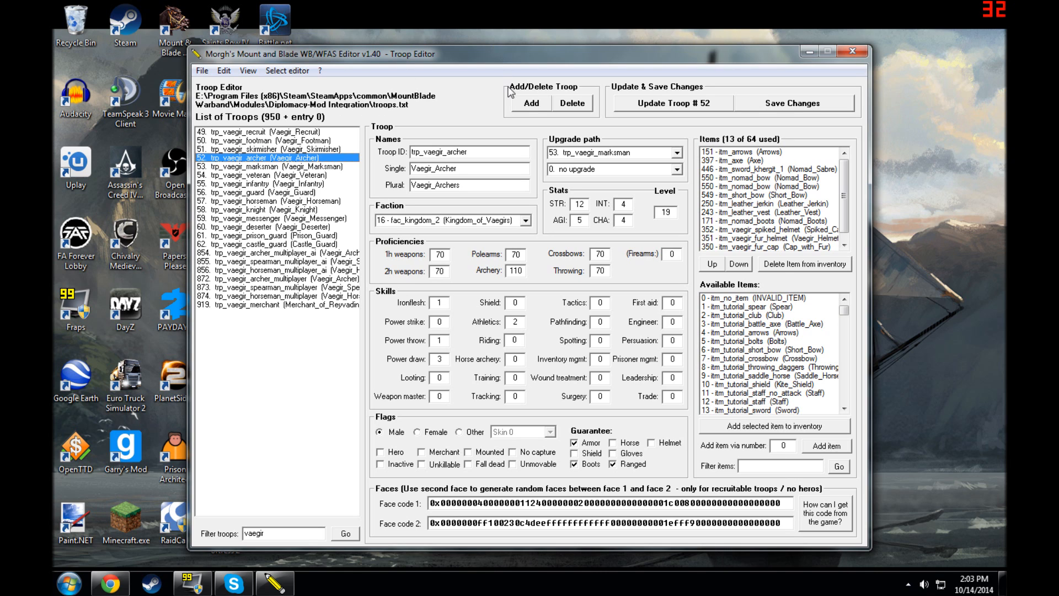
{"action": "left_click", "coordinate": [529, 106]}
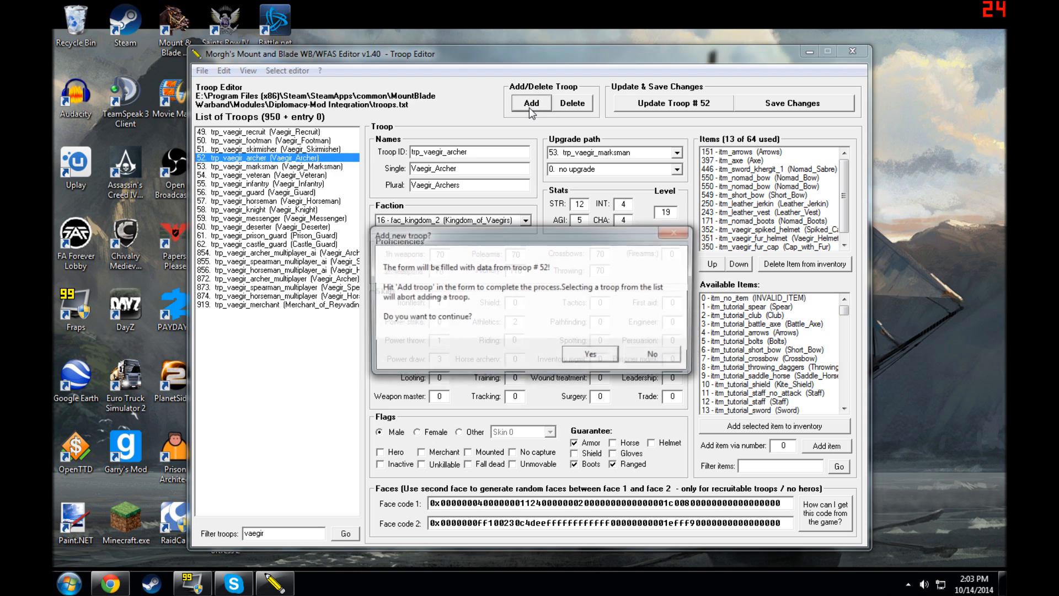
{"action": "left_click", "coordinate": [589, 356]}
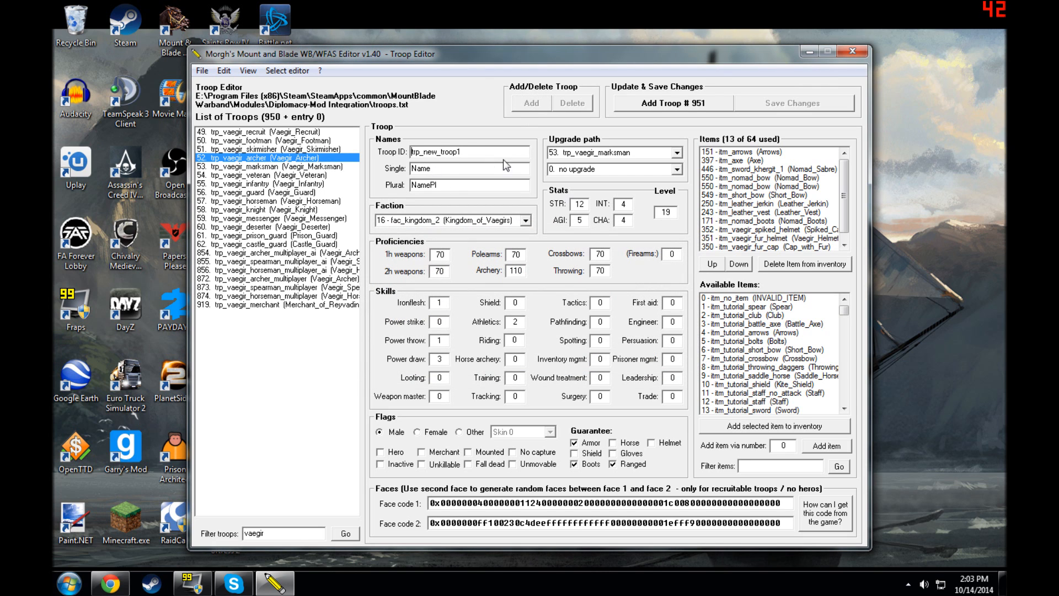
Step: Set the new troop's ID to trp_Vaegir_Horse_Archer
{"action": "left_click_drag", "start_coordinate": [491, 154], "coordinate": [53, 123]}
{"action": "key", "text": "BackSpace"}
{"action": "type", "text": "Vaegir_Horse_Archer"}
{"action": "key", "text": "Home"}
{"action": "type", "text": "trp_"}
Step: Name the troop Vaegir_Horse_Archer in the singular and Vaegir_Horse_Archers in the plural
{"action": "key", "text": "Tab"}
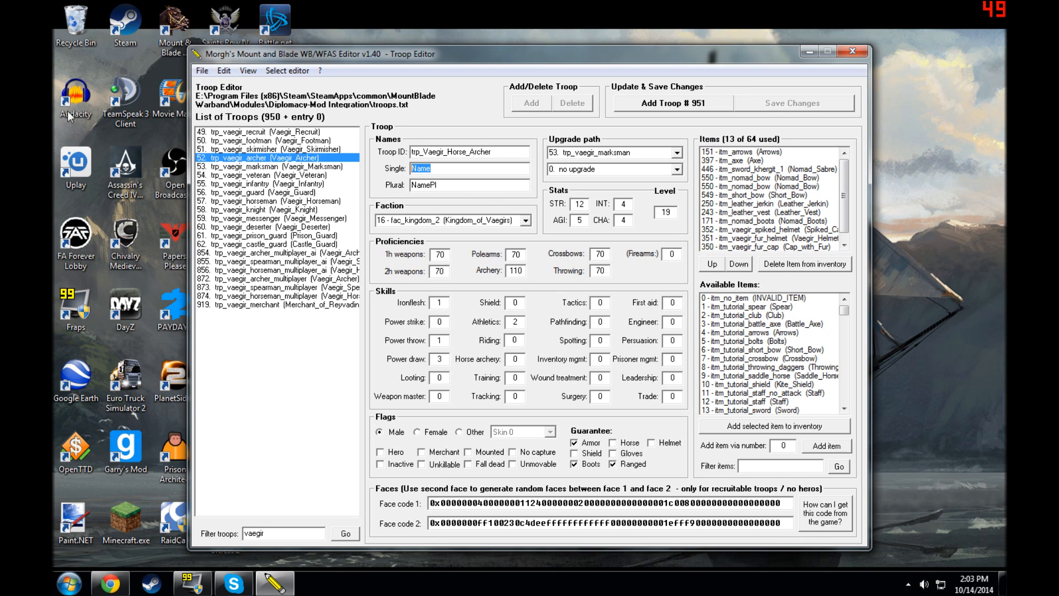
{"action": "key", "text": "BackSpace"}
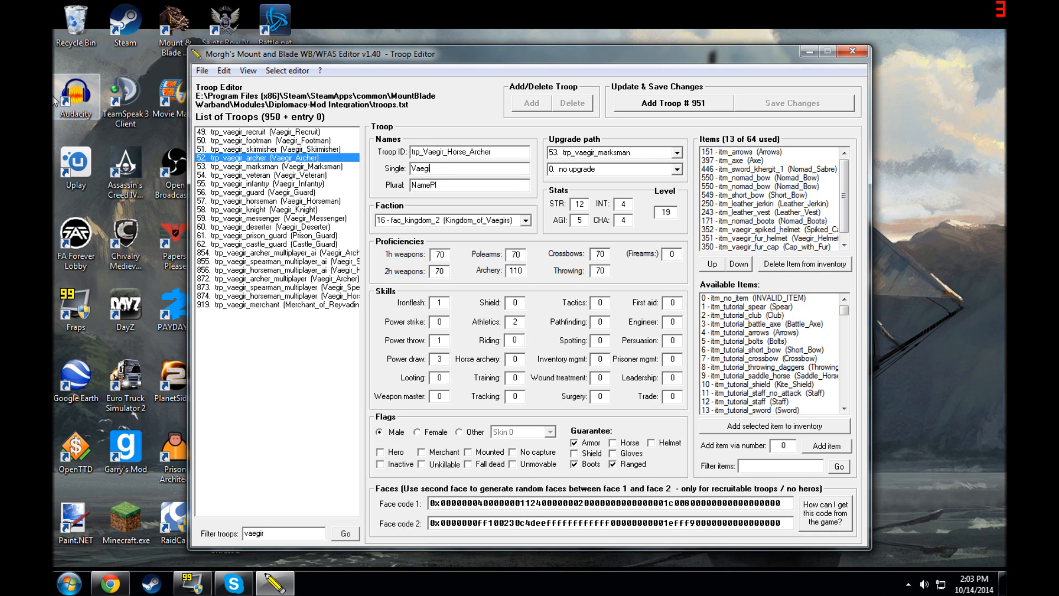
{"action": "type", "text": "Vaegir_Horse_Archer"}
{"action": "key", "text": "ctrl+a"}
{"action": "key", "text": "BackSpace"}
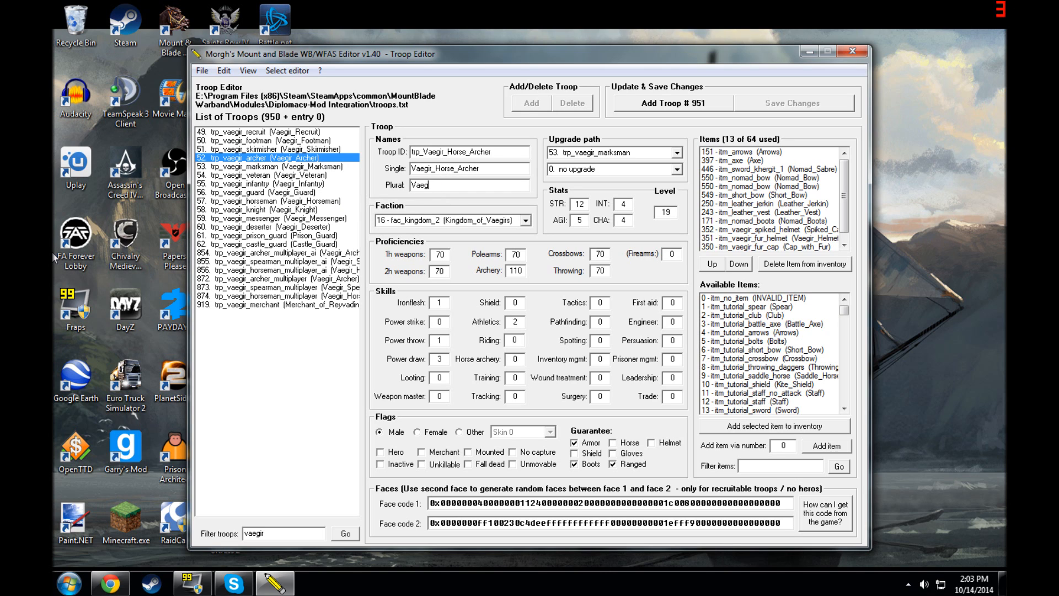
{"action": "type", "text": "se_Archers"}
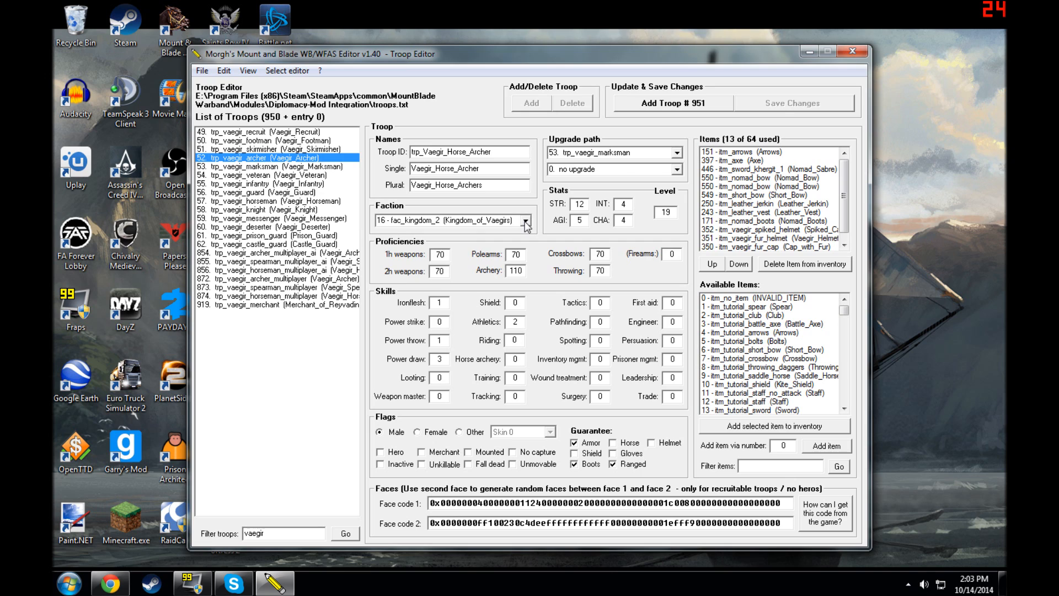
Step: Check the faction selection and set the troop's first upgrade path to no upgrade
{"action": "left_click", "coordinate": [526, 221]}
{"action": "left_click", "coordinate": [527, 221]}
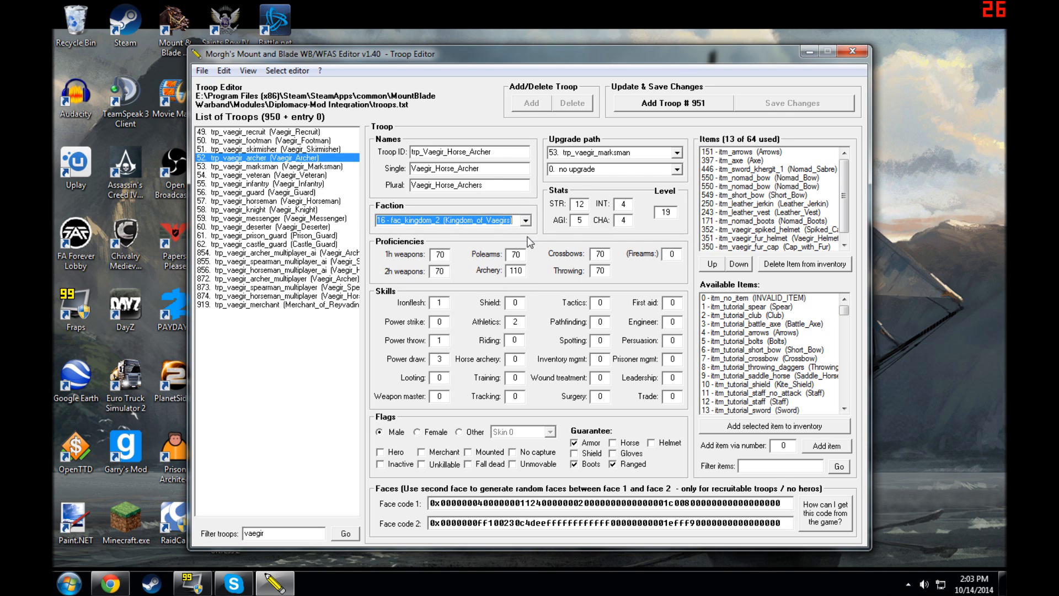
{"action": "key", "text": "Down"}
{"action": "left_click", "coordinate": [677, 153]}
{"action": "mouse_move", "coordinate": [678, 172]}
{"action": "left_mouse_down"}
{"action": "mouse_move", "coordinate": [678, 220]}
{"action": "mouse_move", "coordinate": [676, 173]}
{"action": "left_mouse_up"}
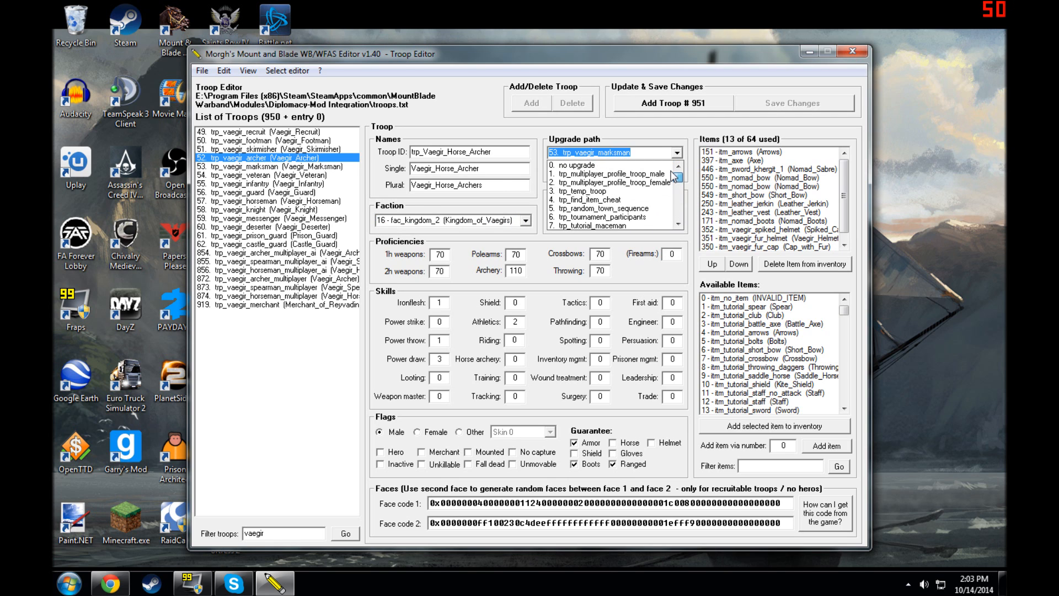
{"action": "left_click", "coordinate": [635, 165]}
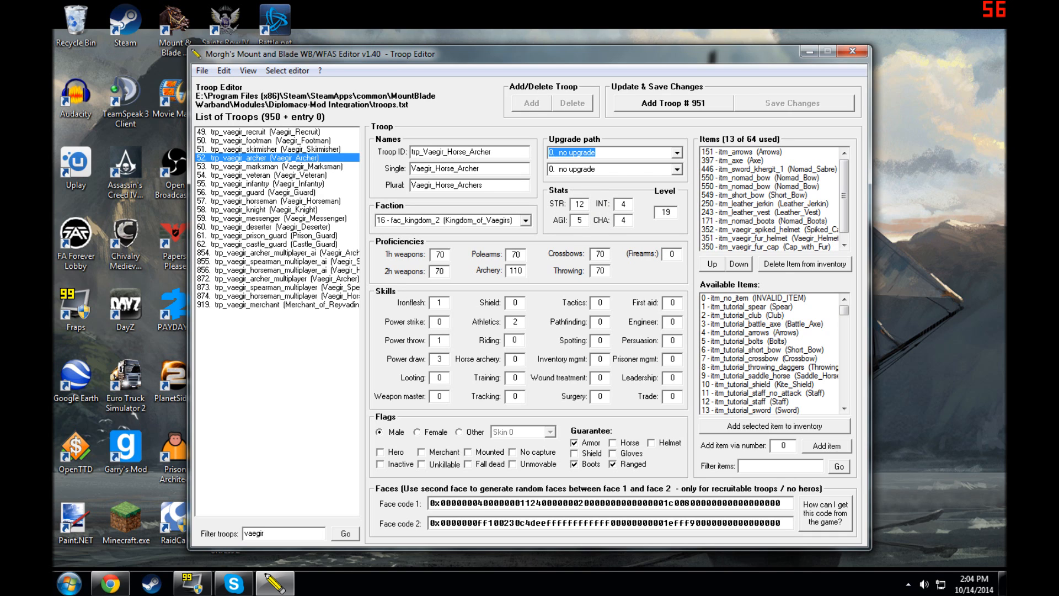
Step: Set the troop's level to 21 and its Archery proficiency to 130
{"action": "left_click", "coordinate": [671, 212]}
{"action": "type", "text": "21"}
{"action": "left_click", "coordinate": [522, 270]}
{"action": "key", "text": "BackSpace"}
{"action": "key", "text": "BackSpace"}
{"action": "type", "text": "140"}
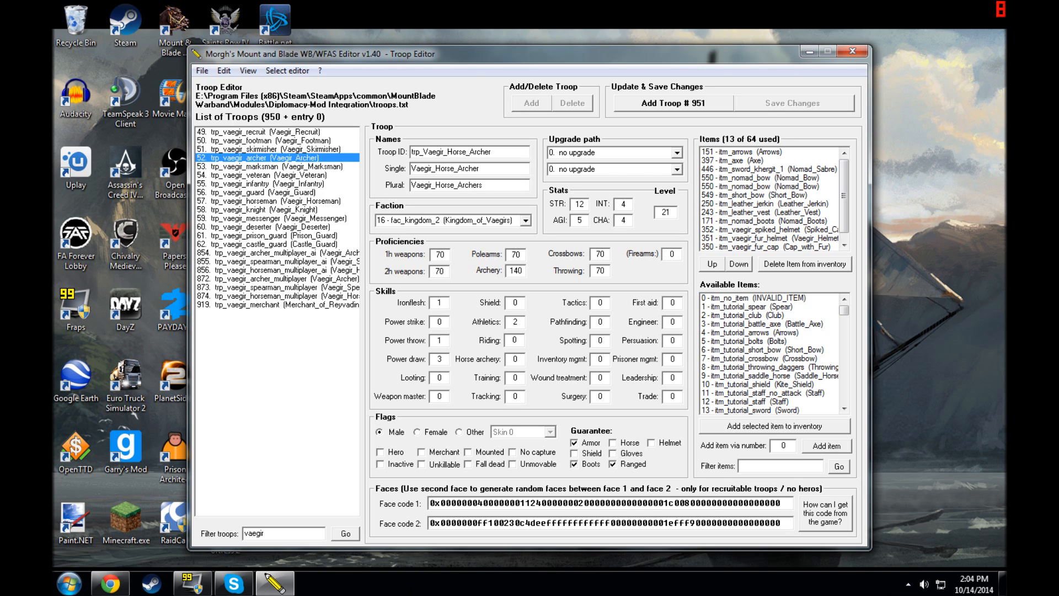
{"action": "key", "text": "BackSpace"}
{"action": "key", "text": "BackSpace"}
{"action": "type", "text": "30"}
Step: Set Power strike to 1, Power draw to 4, Riding and Horse archery to 5, and enable the Mounted flag and the Horse guarantee
{"action": "key", "text": "BackSpace"}
{"action": "type", "text": "4"}
{"action": "type", "text": "5"}
{"action": "left_click", "coordinate": [472, 452]}
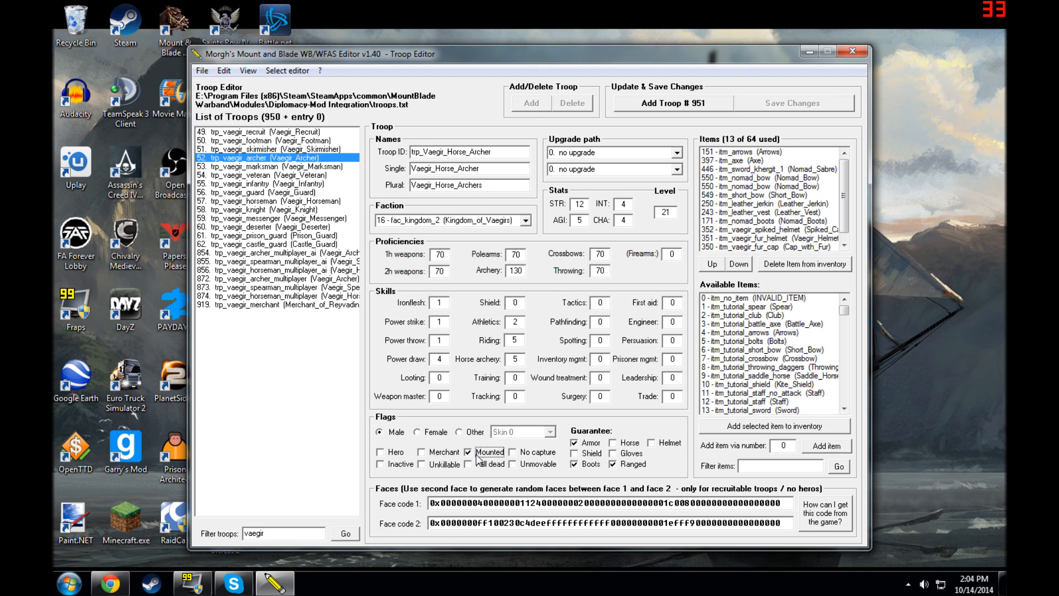
{"action": "left_click", "coordinate": [613, 443]}
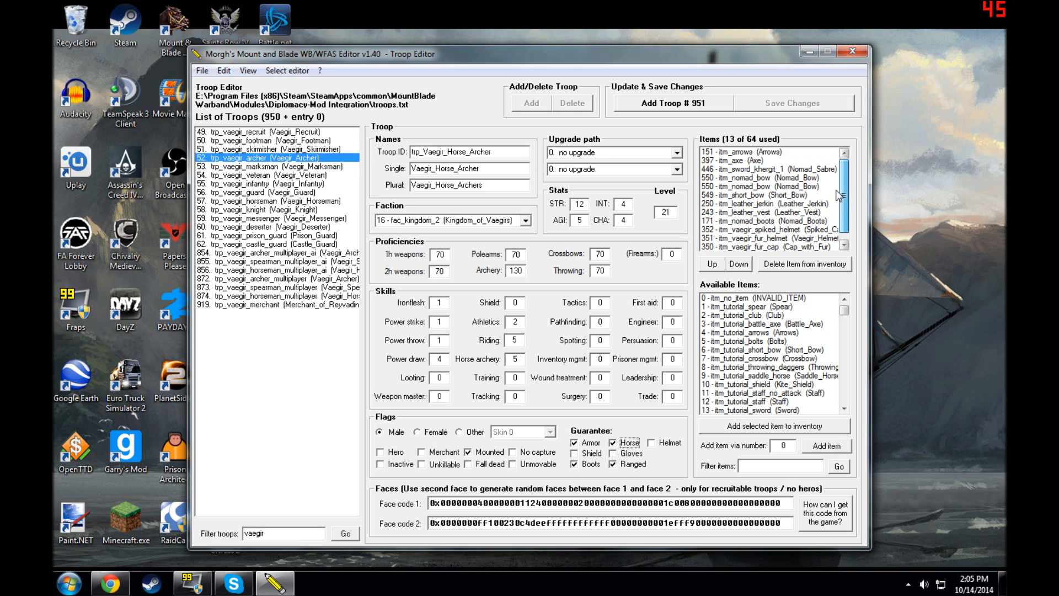
Step: Delete the axe, nomad sabre, body armour, boots and all headgear from the troop's inventory, leaving only the arrows and bows
{"action": "scroll", "coordinate": [839, 219], "scroll_direction": "down", "scroll_amount": 1}
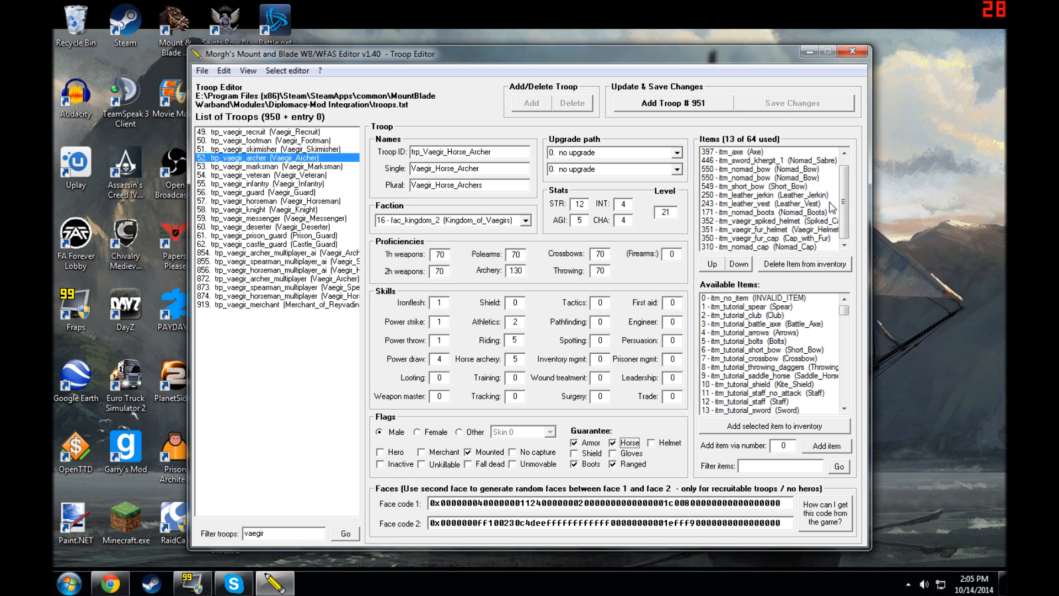
{"action": "left_click_drag", "start_coordinate": [845, 221], "coordinate": [847, 181]}
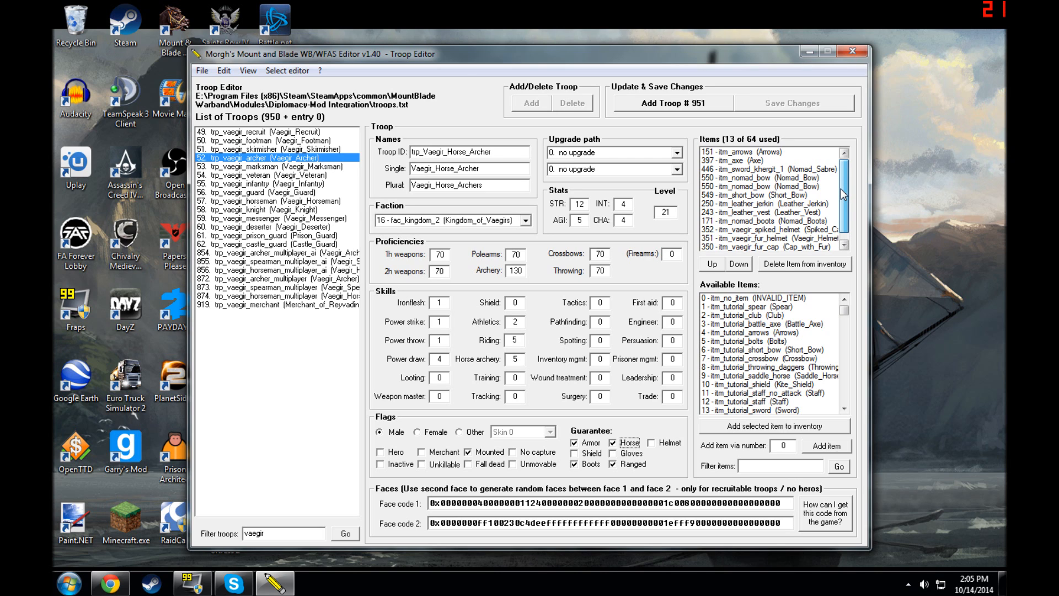
{"action": "mouse_move", "coordinate": [842, 197]}
{"action": "left_mouse_down"}
{"action": "mouse_move", "coordinate": [842, 180]}
{"action": "mouse_move", "coordinate": [831, 184]}
{"action": "left_mouse_up"}
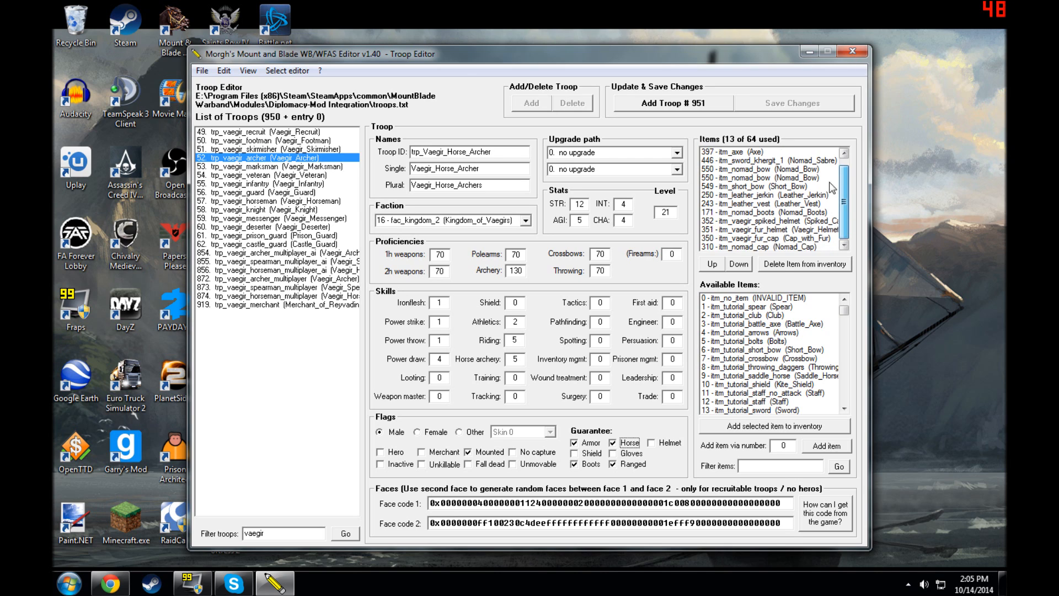
{"action": "left_click_drag", "start_coordinate": [827, 225], "coordinate": [861, 152]}
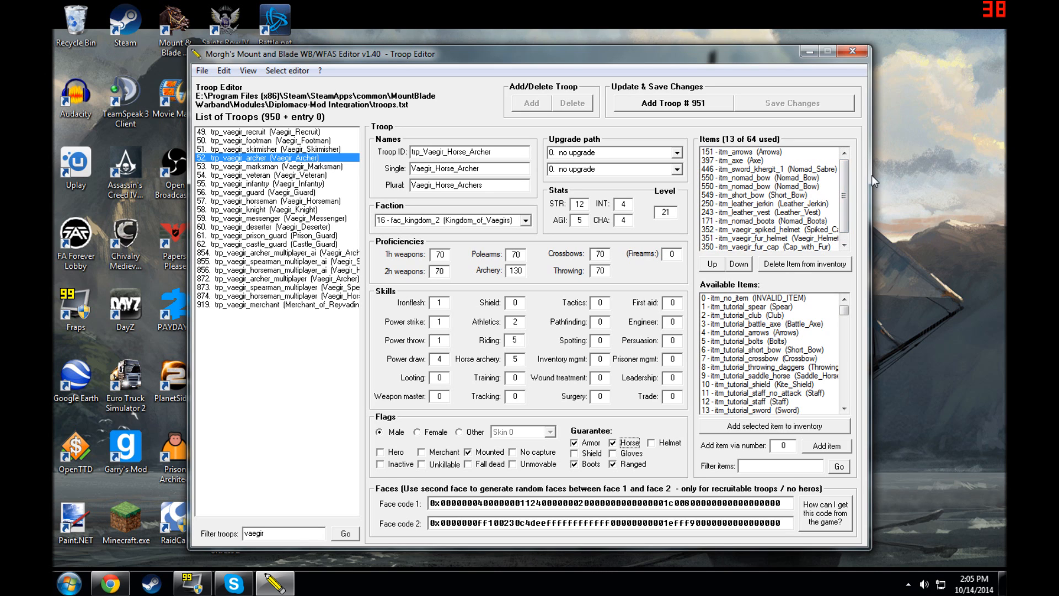
{"action": "left_click", "coordinate": [834, 161]}
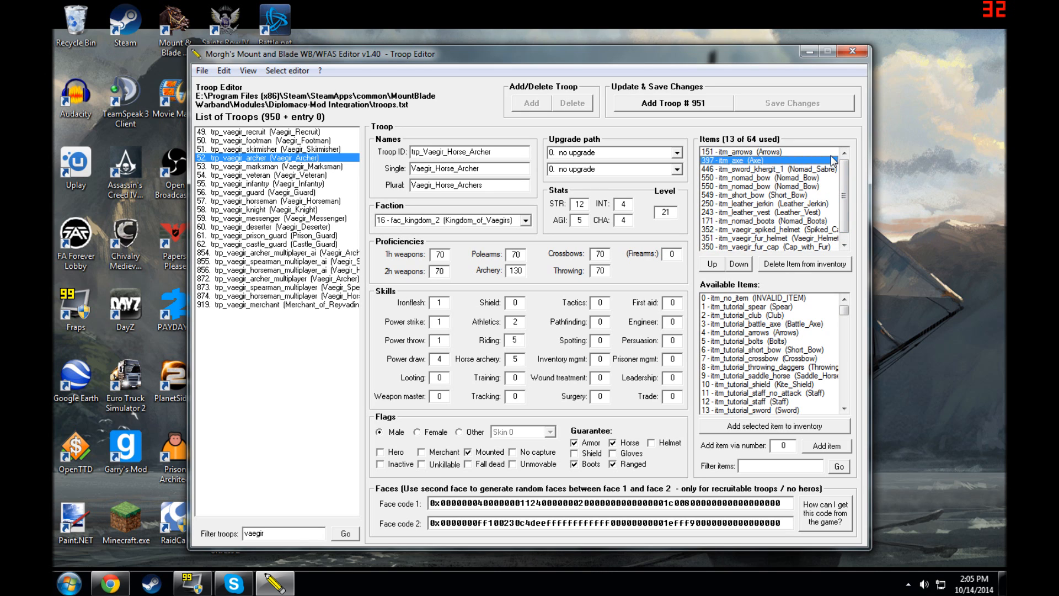
{"action": "left_click", "coordinate": [781, 169]}
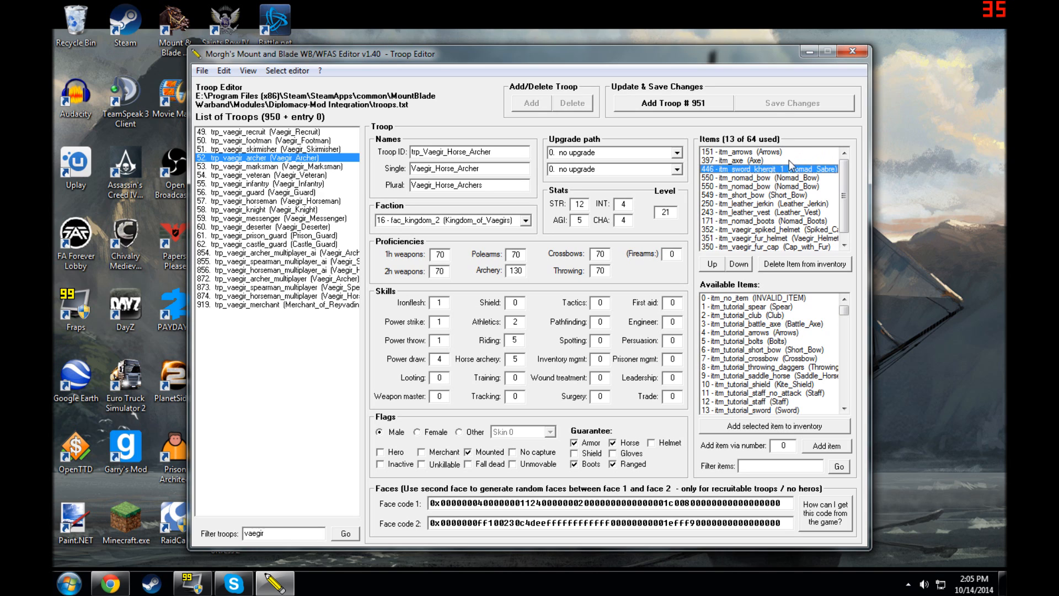
{"action": "left_click", "coordinate": [789, 160]}
{"action": "left_click", "coordinate": [834, 265]}
{"action": "left_click", "coordinate": [834, 265]}
{"action": "left_click", "coordinate": [834, 264]}
{"action": "left_click", "coordinate": [834, 264]}
{"action": "left_click", "coordinate": [834, 265]}
{"action": "left_click", "coordinate": [834, 265]}
{"action": "left_click", "coordinate": [834, 265]}
{"action": "left_click", "coordinate": [835, 265]}
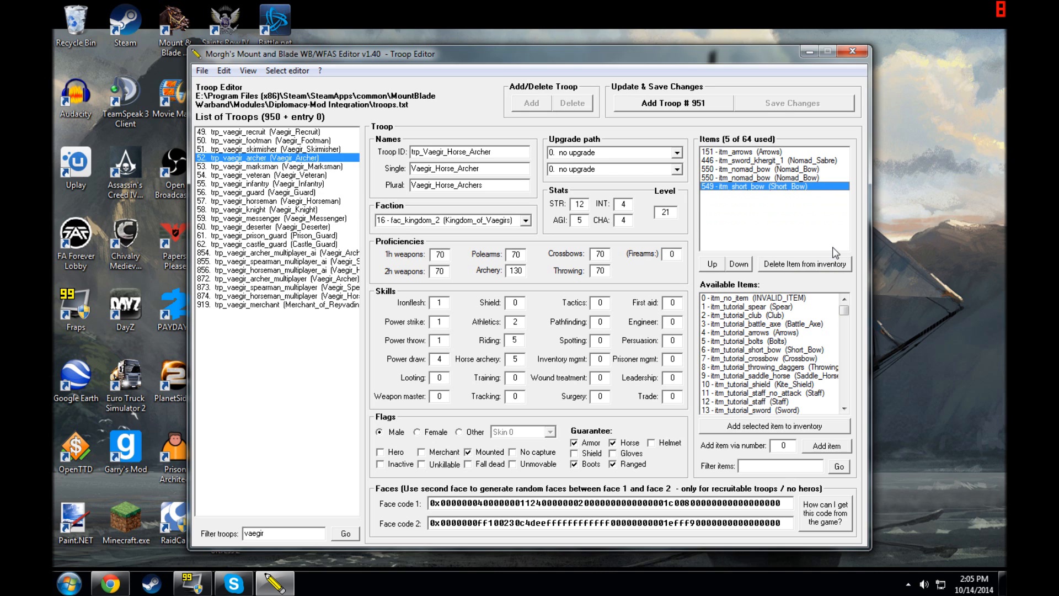
{"action": "left_click", "coordinate": [830, 161]}
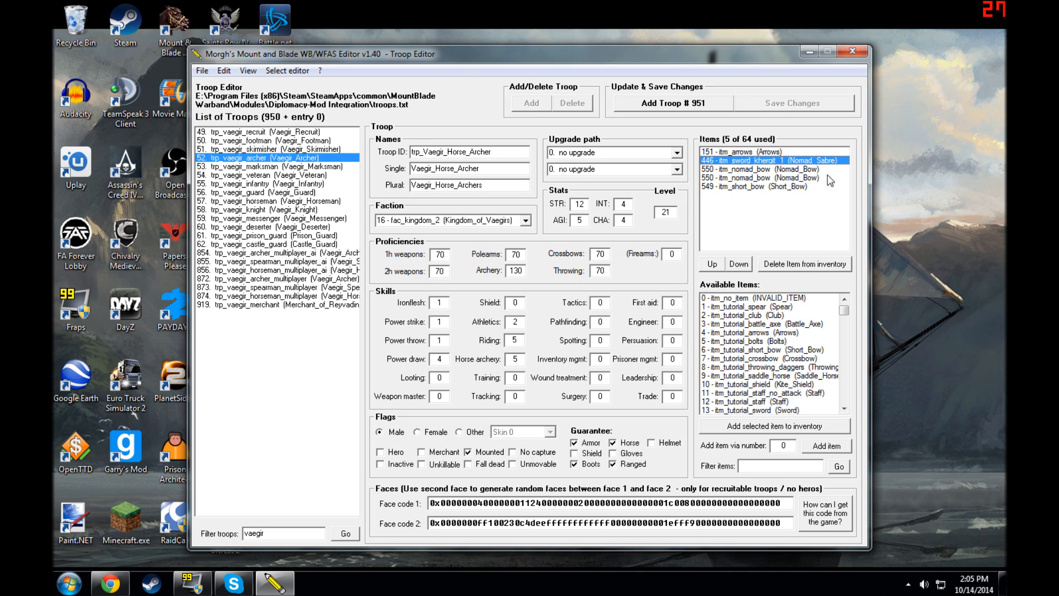
{"action": "left_click", "coordinate": [824, 269]}
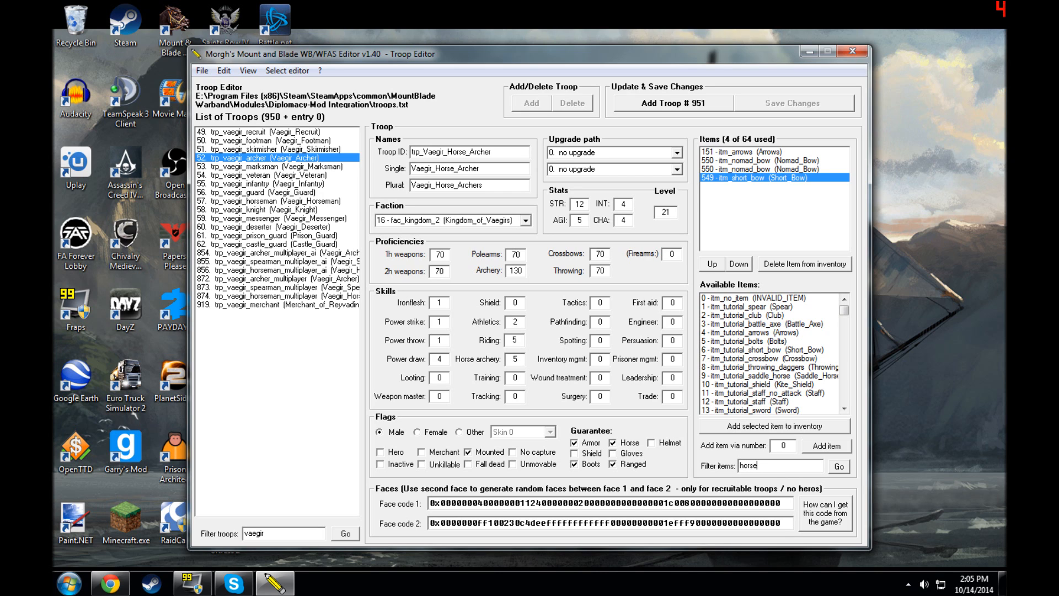
Step: Filter the available items by "horse" and select Steppe_Horse (itm_steppe_horse)
{"action": "key", "text": "Return"}
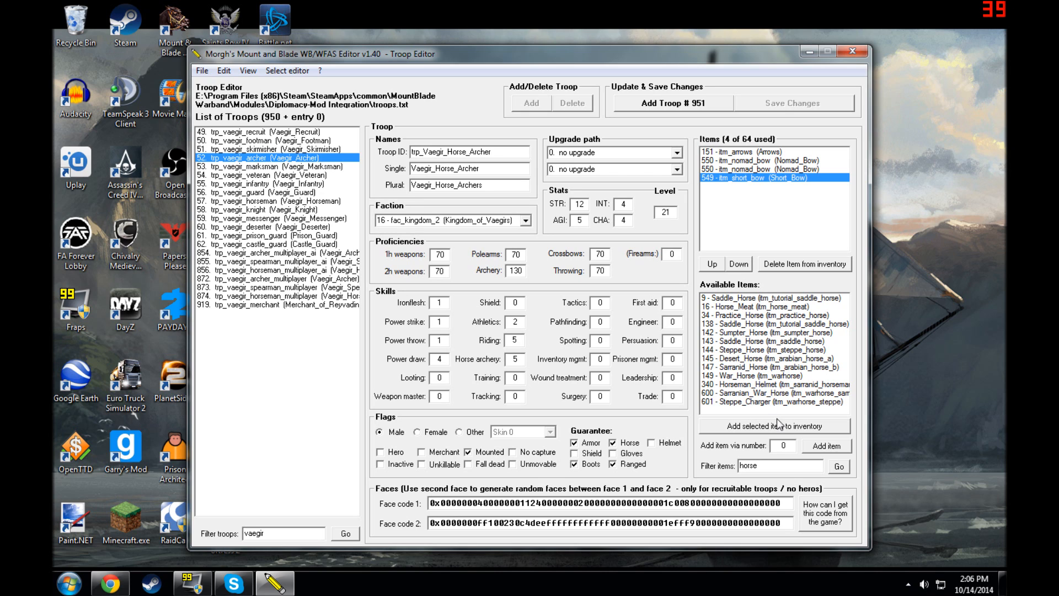
{"action": "left_click", "coordinate": [761, 350]}
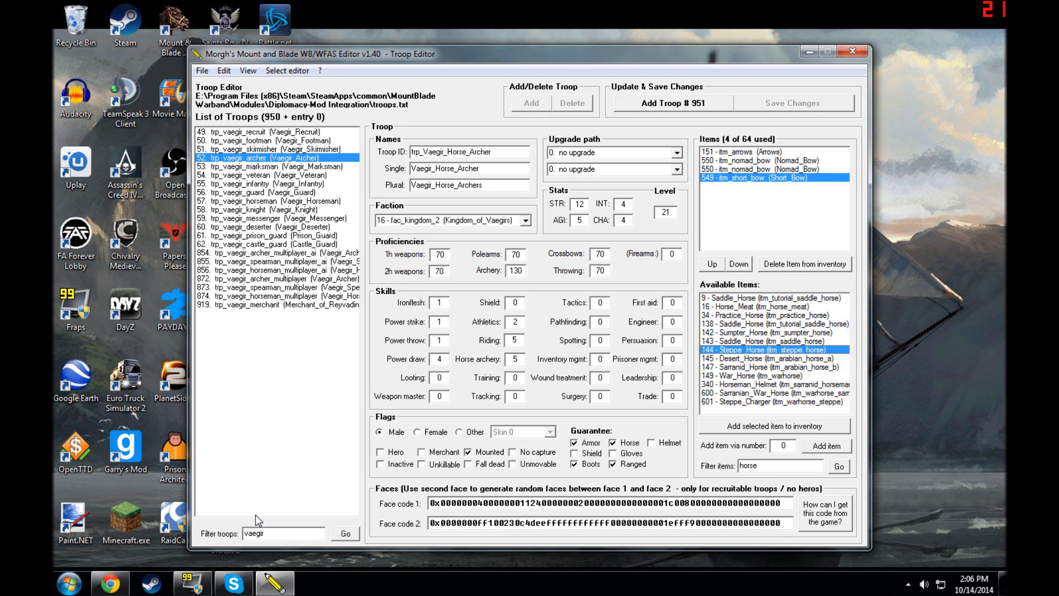
Step: Switch to Chrome and search Google for "vaegir horseman" in a new tab
{"action": "left_click", "coordinate": [110, 583]}
{"action": "left_click", "coordinate": [243, 7]}
{"action": "left_click", "coordinate": [323, 7]}
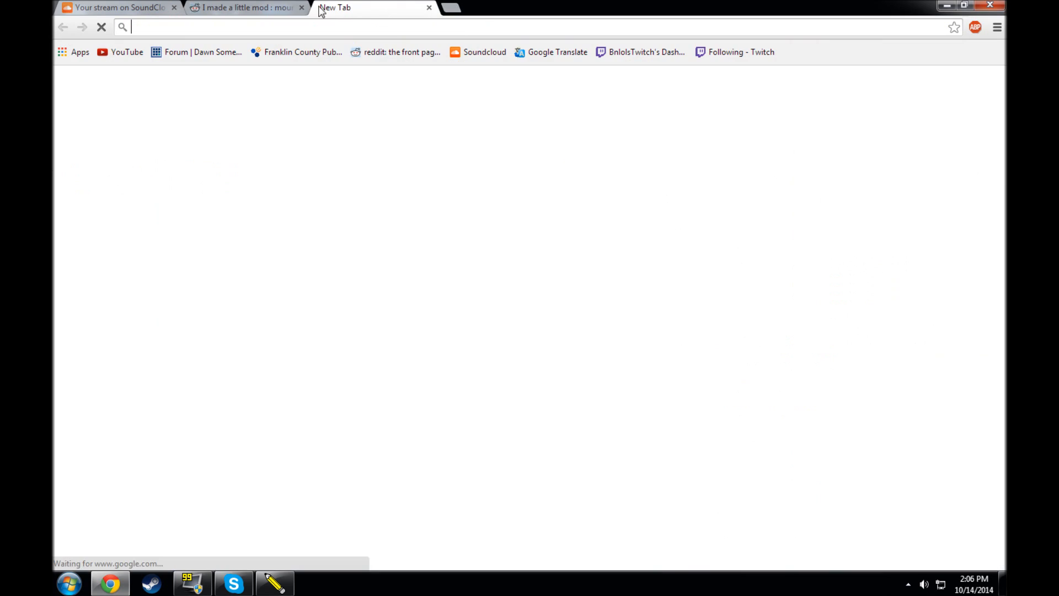
{"action": "type", "text": "v"}
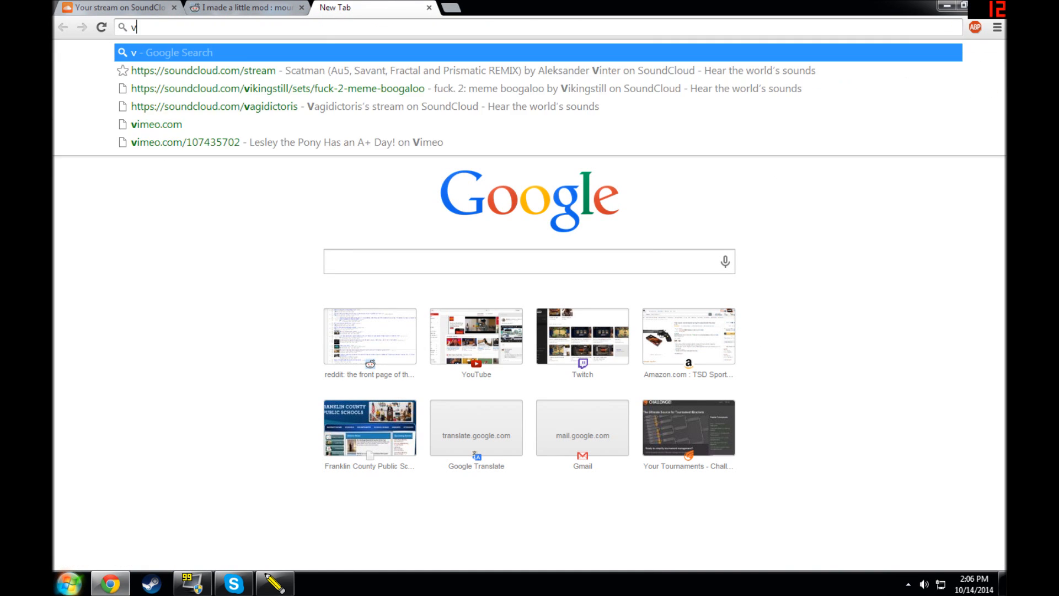
{"action": "type", "text": "aegir horseman'"}
{"action": "key", "text": "Return"}
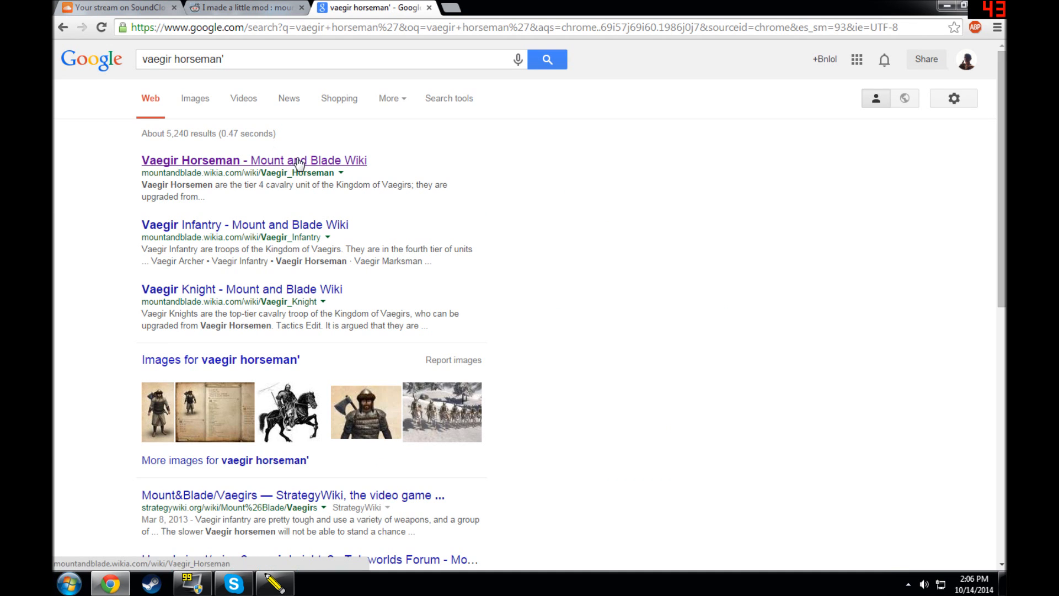
Step: Open the Vaegir Horseman article on the Mount and Blade Wiki and examine the mounts under Stats and equipment
{"action": "left_click", "coordinate": [298, 162]}
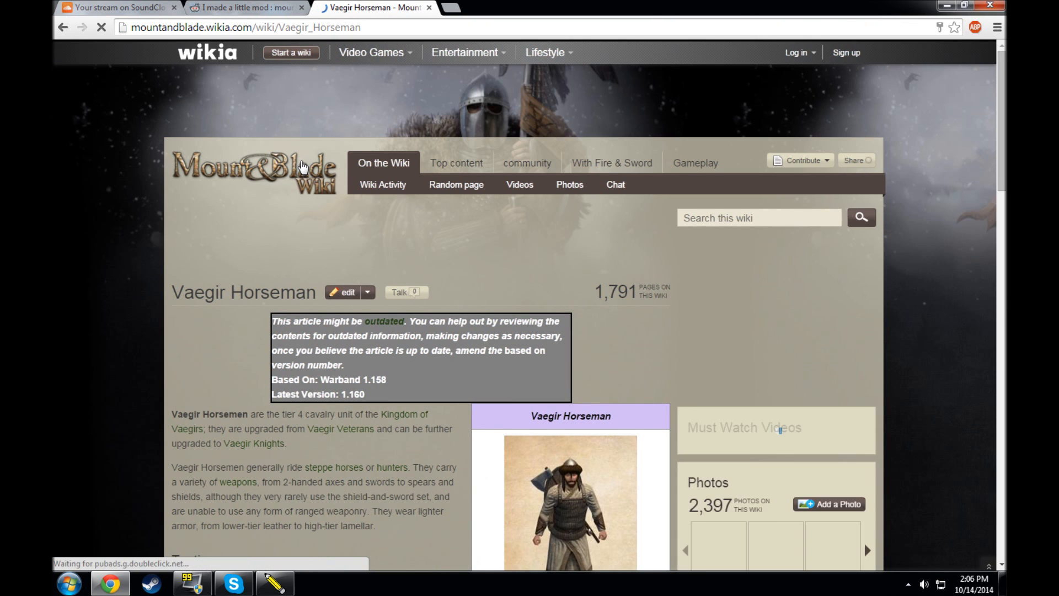
{"action": "scroll", "coordinate": [280, 164], "scroll_direction": "down", "scroll_amount": 6}
{"action": "scroll", "coordinate": [279, 165], "scroll_direction": "down", "scroll_amount": 10}
{"action": "scroll", "coordinate": [216, 431], "scroll_direction": "up", "scroll_amount": 4}
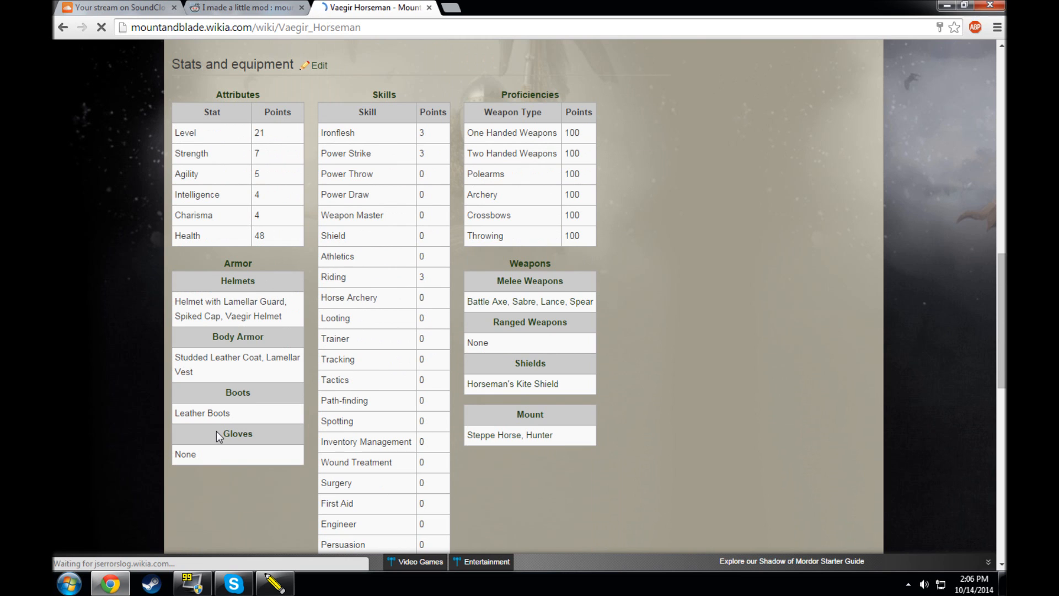
{"action": "left_click_drag", "start_coordinate": [565, 438], "coordinate": [486, 439]}
Step: Return to the Troop Editor and add Steppe_Horse and Hunter (itm_hunter) to the troop's inventory
{"action": "left_click", "coordinate": [275, 584]}
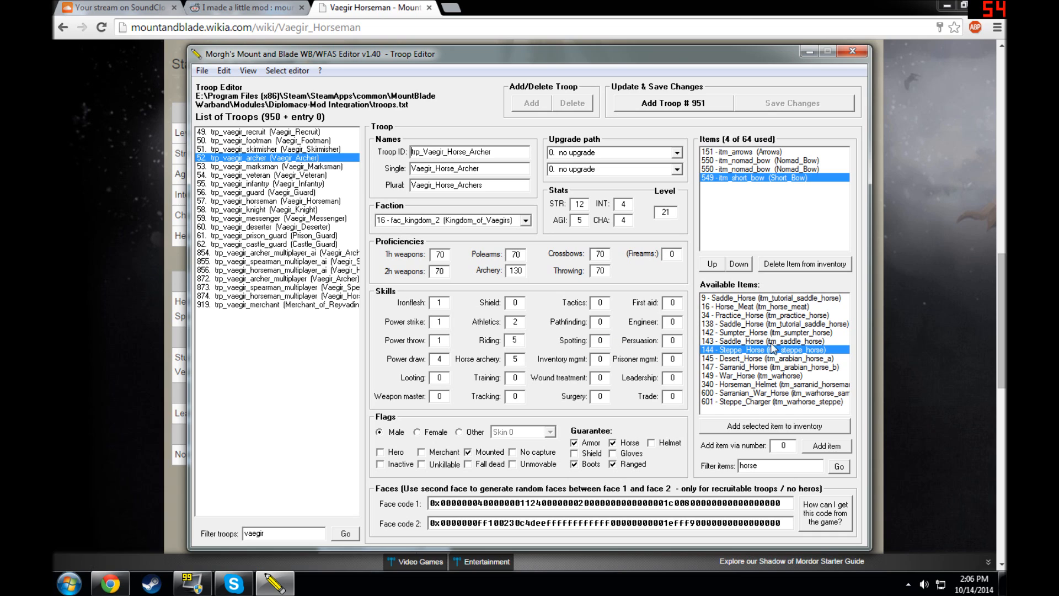
{"action": "left_click", "coordinate": [775, 428]}
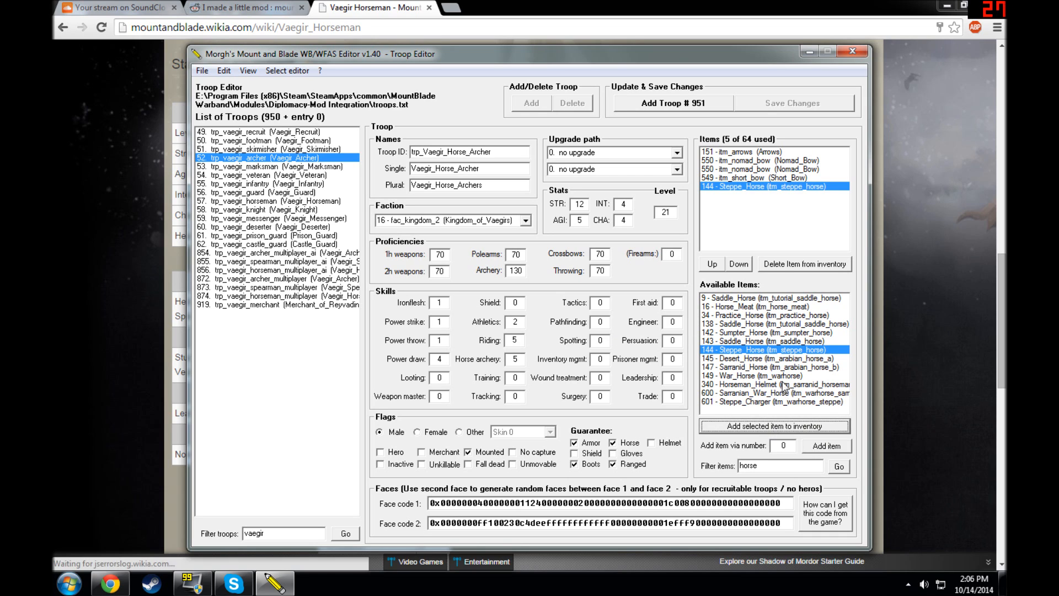
{"action": "left_click", "coordinate": [748, 376]}
{"action": "left_click_drag", "start_coordinate": [758, 466], "coordinate": [740, 466]}
{"action": "key", "text": "BackSpace"}
{"action": "type", "text": "hunter"}
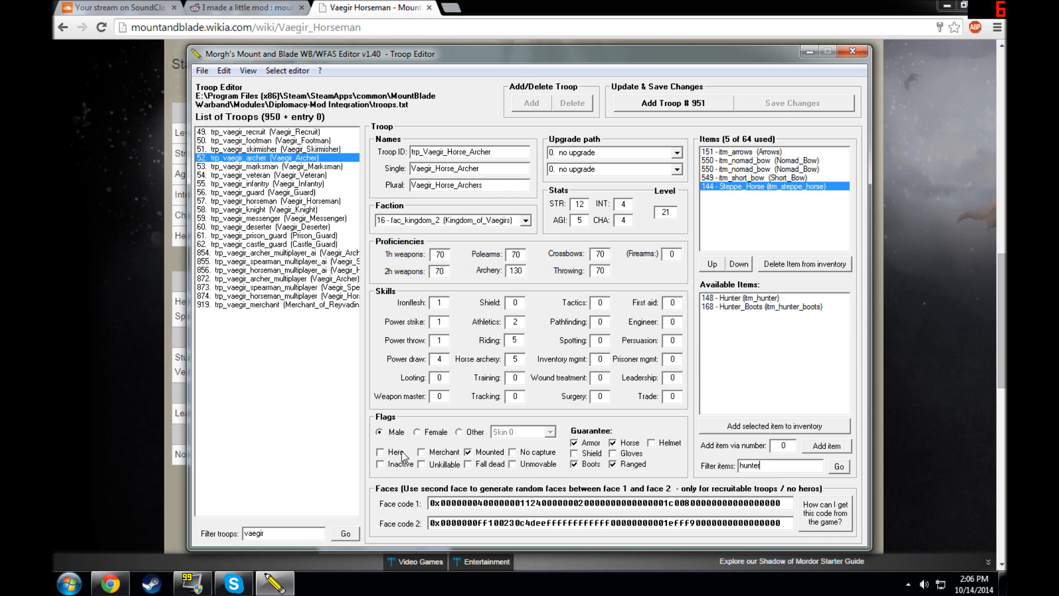
{"action": "left_click", "coordinate": [762, 299]}
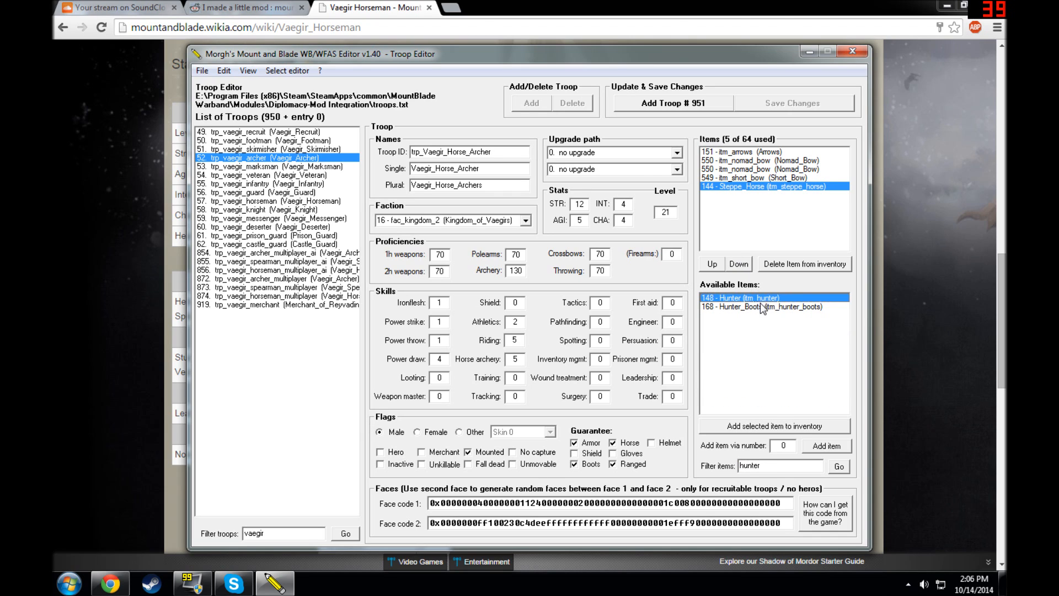
{"action": "left_click", "coordinate": [781, 428]}
Step: Search the available items for "sword" and for "khergit" to find a melee weapon for the troop
{"action": "key", "text": "Tab"}
{"action": "key", "text": "BackSpace"}
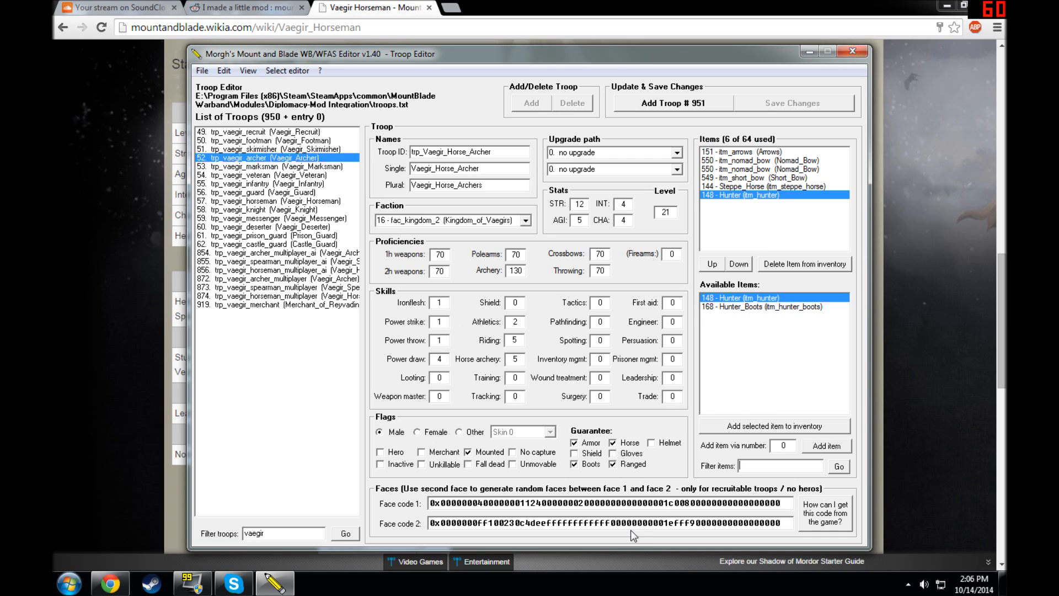
{"action": "type", "text": "sword"}
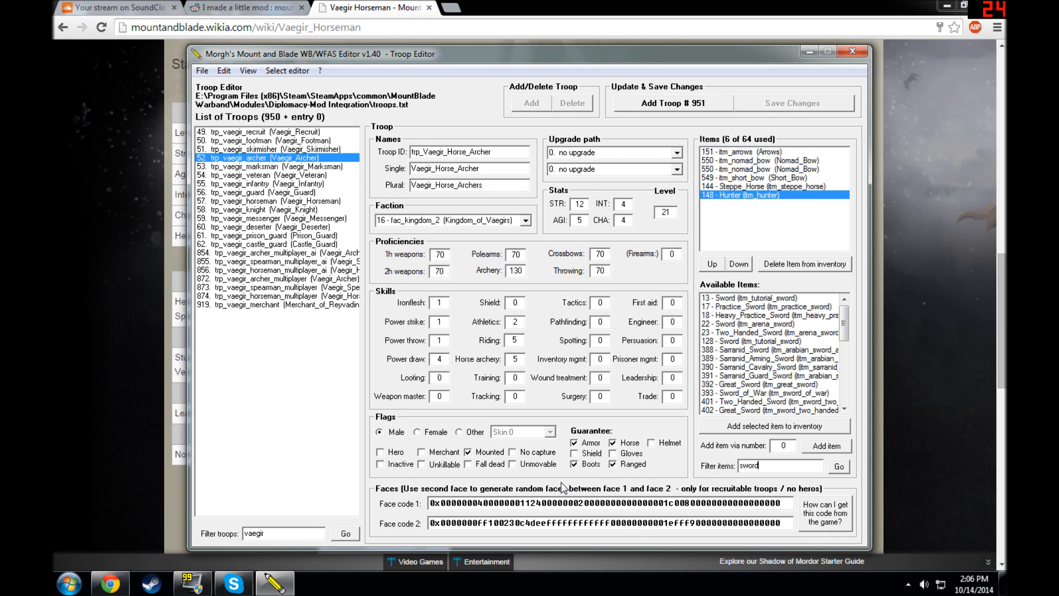
{"action": "key", "text": "BackSpace"}
{"action": "key", "text": "BackSpace"}
{"action": "key", "text": "BackSpace"}
{"action": "key", "text": "BackSpace"}
{"action": "type", "text": "khergit"}
{"action": "mouse_move", "coordinate": [845, 355]}
{"action": "left_mouse_down"}
{"action": "mouse_move", "coordinate": [846, 390]}
{"action": "mouse_move", "coordinate": [843, 359]}
{"action": "left_mouse_up"}
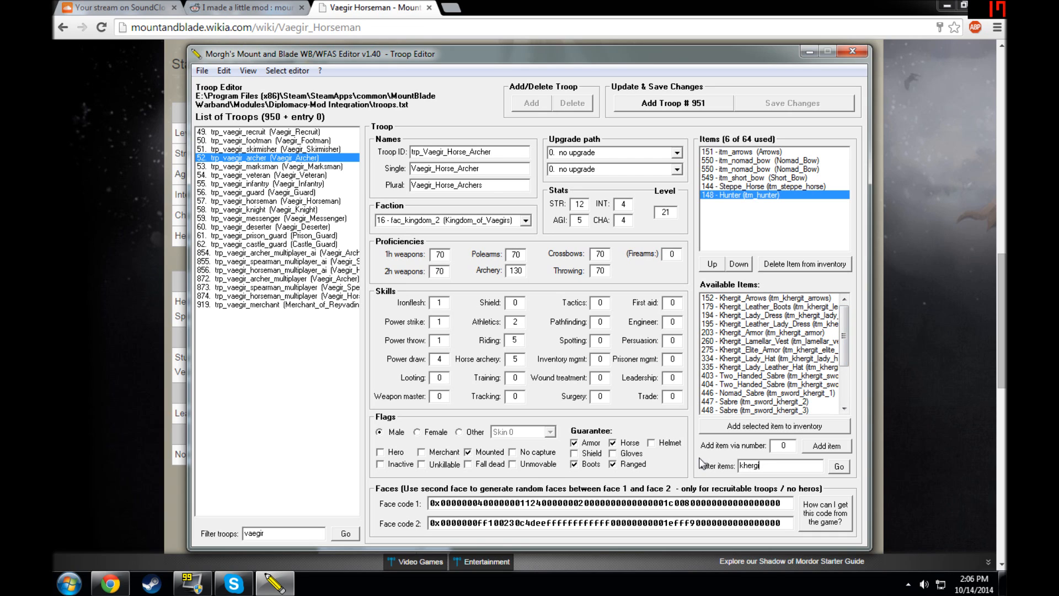
Step: Filter the available items by "sword" and add Arming_Sword (item 439) to the troop's inventory
{"action": "type", "text": "rd"}
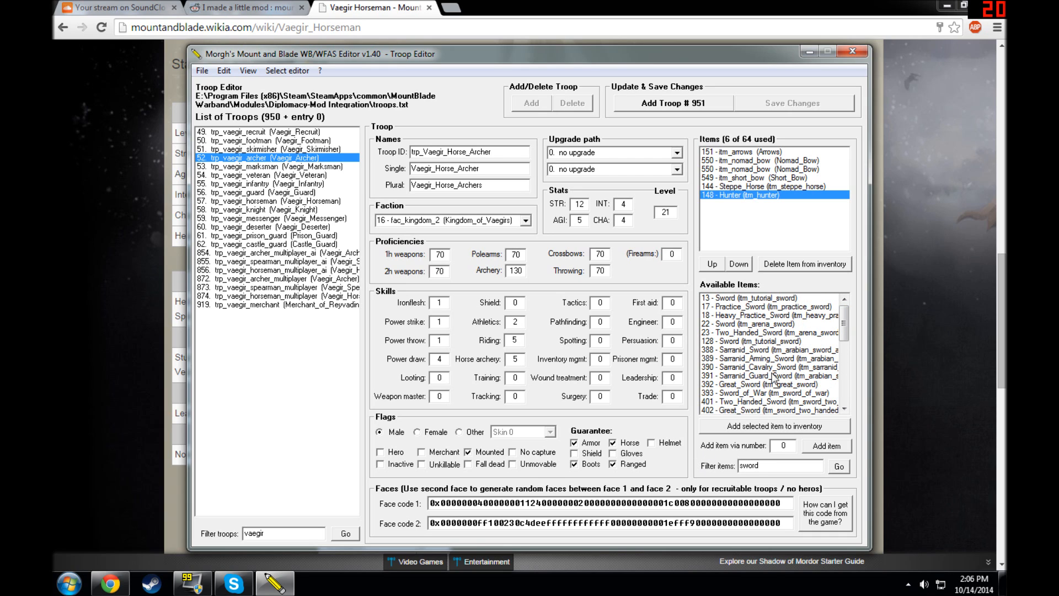
{"action": "left_click_drag", "start_coordinate": [846, 325], "coordinate": [836, 367]}
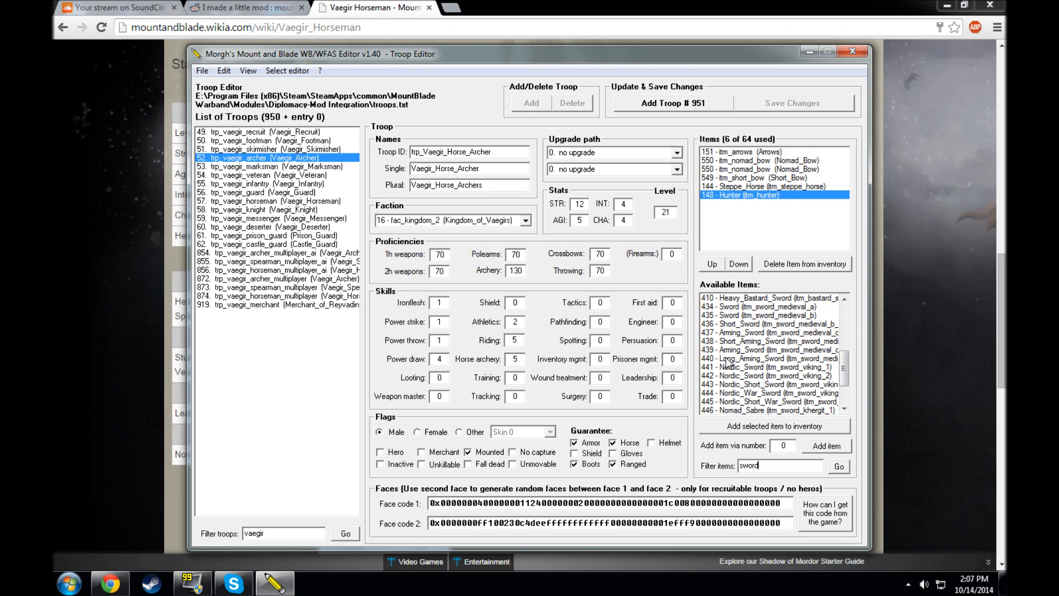
{"action": "left_click", "coordinate": [758, 352]}
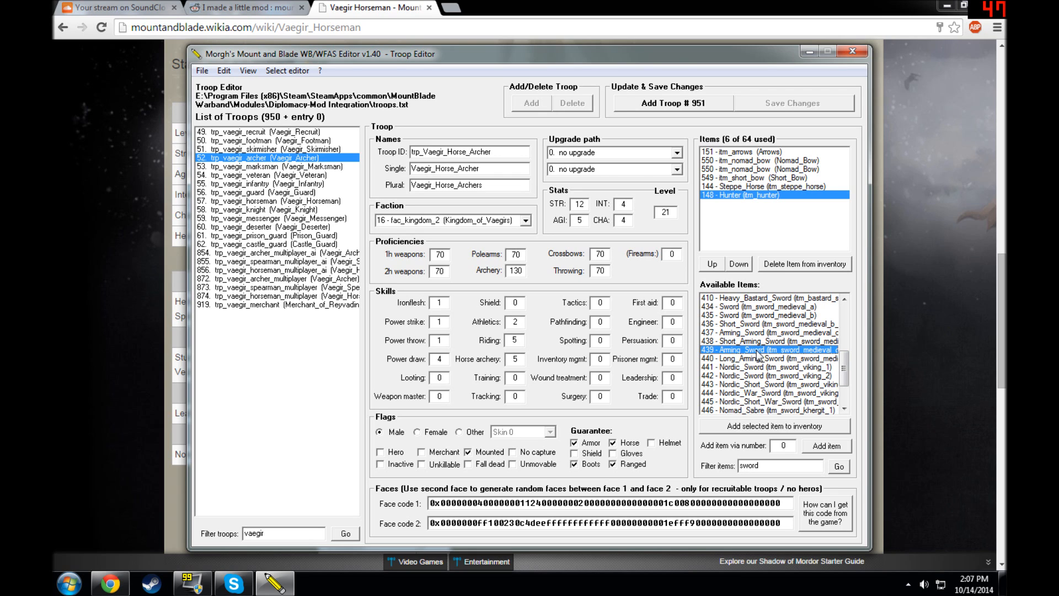
{"action": "left_click", "coordinate": [810, 445]}
{"action": "left_click", "coordinate": [574, 338]}
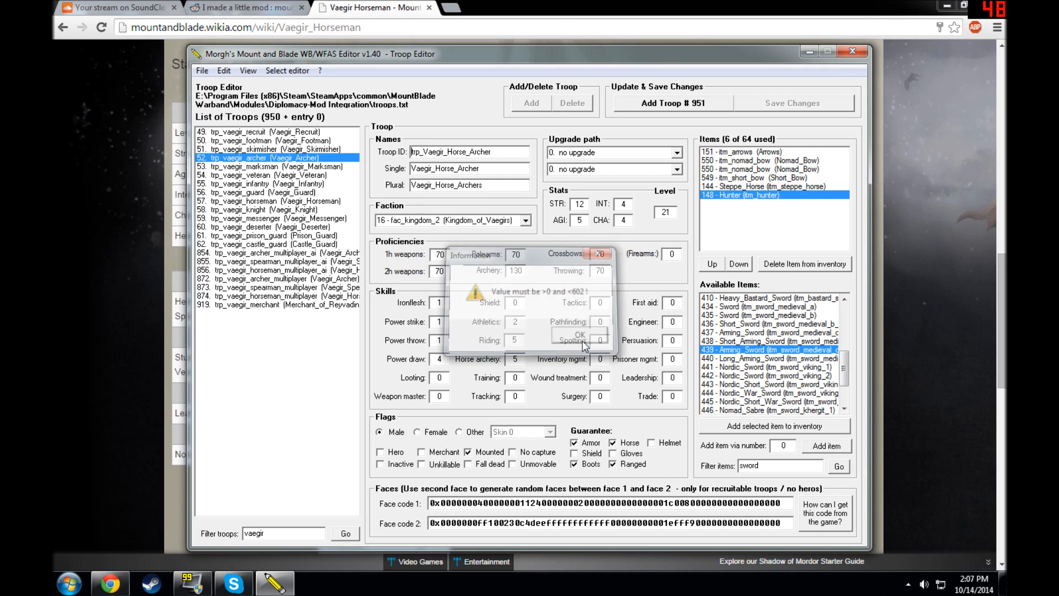
{"action": "left_click", "coordinate": [811, 429]}
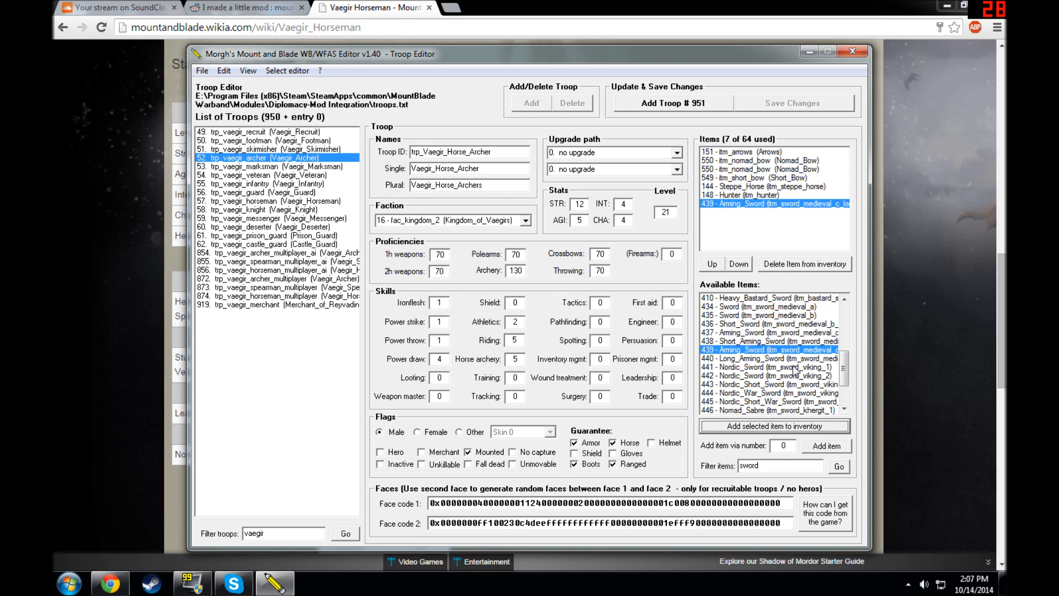
Step: Add Short_Arming_Sword (item 438) and Sarranid_Cavalry_Sword (item 390) to the troop's inventory
{"action": "left_click_drag", "start_coordinate": [845, 369], "coordinate": [845, 357]}
{"action": "left_click", "coordinate": [774, 376]}
{"action": "left_click", "coordinate": [777, 427]}
{"action": "left_click_drag", "start_coordinate": [845, 355], "coordinate": [847, 333]}
{"action": "left_click", "coordinate": [772, 341]}
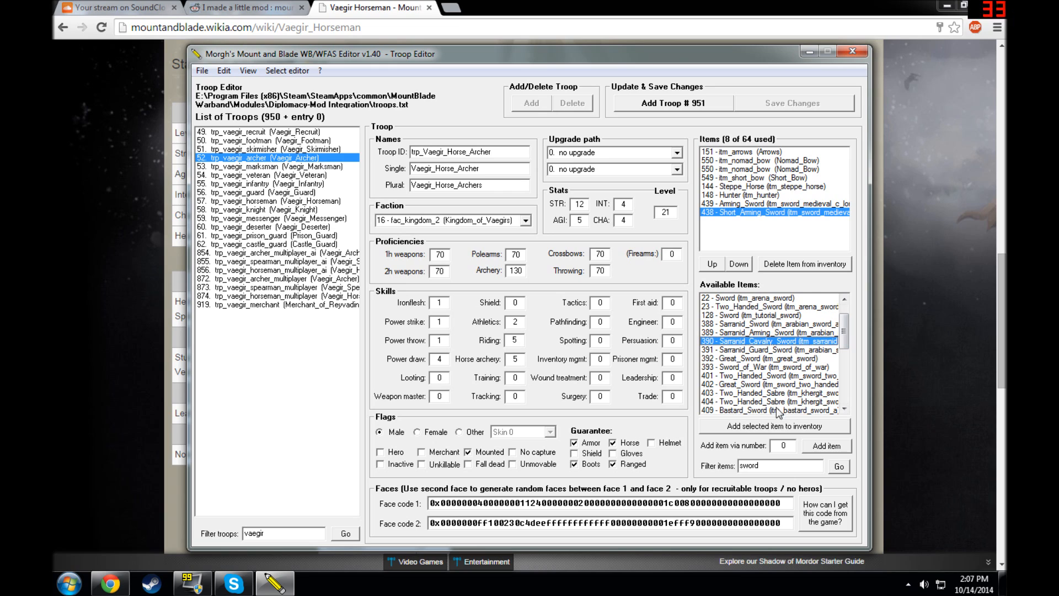
{"action": "left_click", "coordinate": [772, 426]}
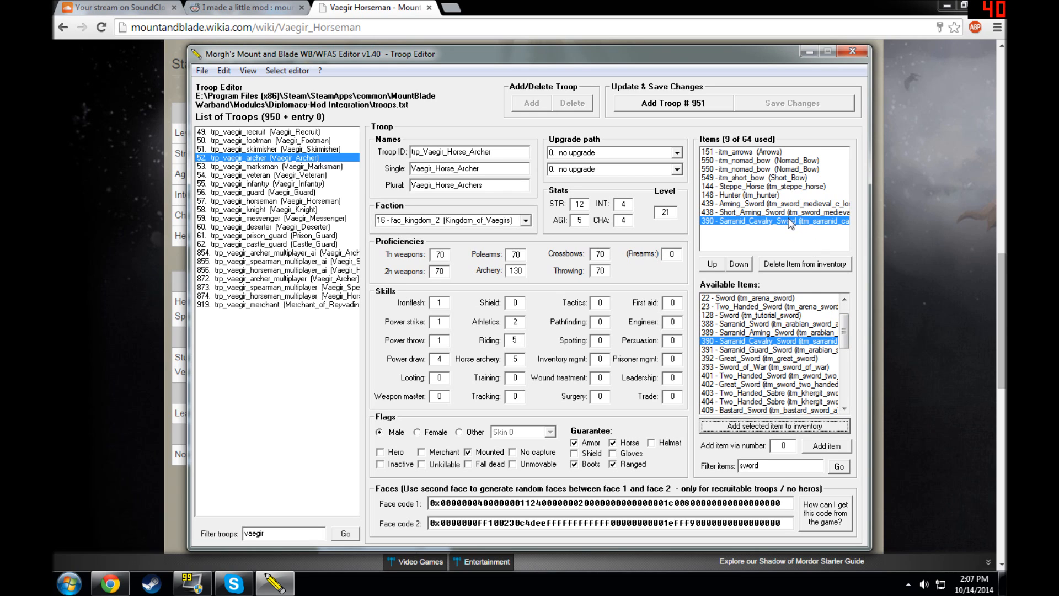
Step: Review the swords in the troop's inventory and filter the available items by "vaegir"
{"action": "left_click", "coordinate": [789, 210]}
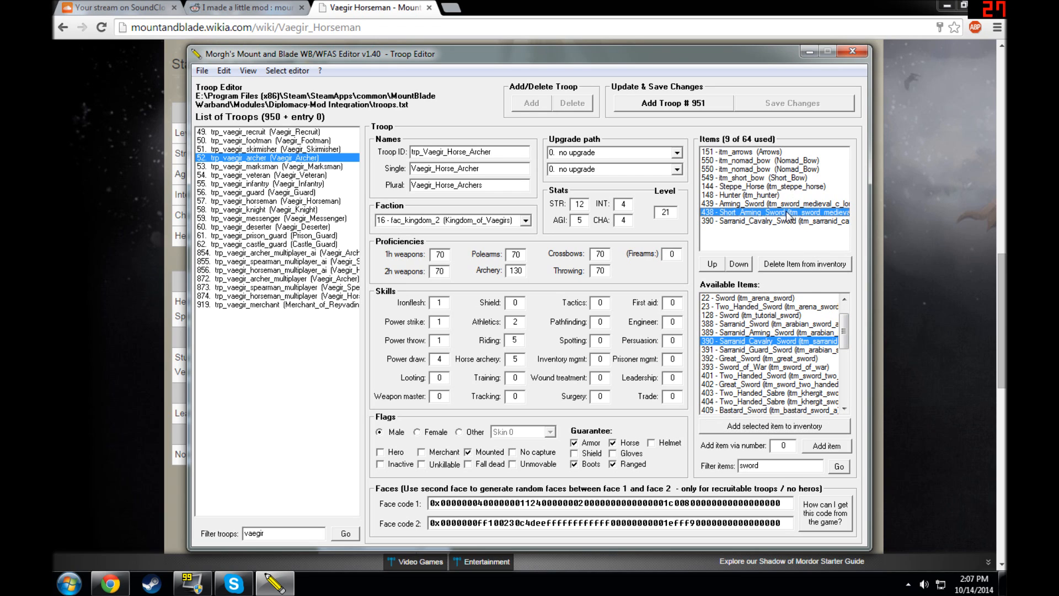
{"action": "left_click", "coordinate": [765, 187]}
{"action": "left_click", "coordinate": [768, 206]}
{"action": "type", "text": "vaegir"}
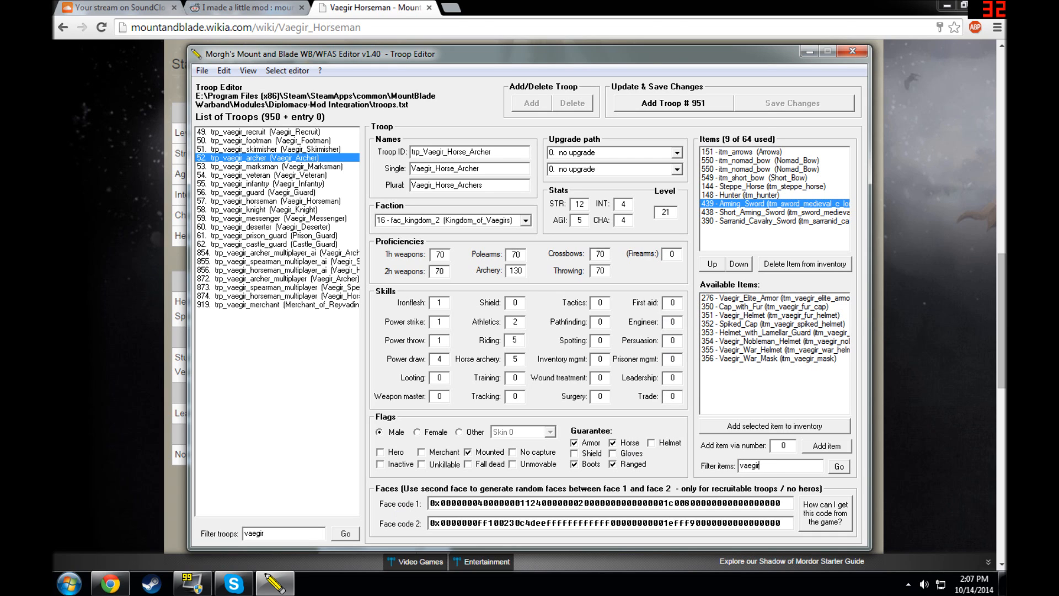
Step: Switch to Chrome, search Google for "vaegir archer" and examine the armor and weapons in its Mount and Blade Wiki article
{"action": "left_click", "coordinate": [960, 341]}
{"action": "scroll", "coordinate": [399, 135], "scroll_direction": "up", "scroll_amount": 10}
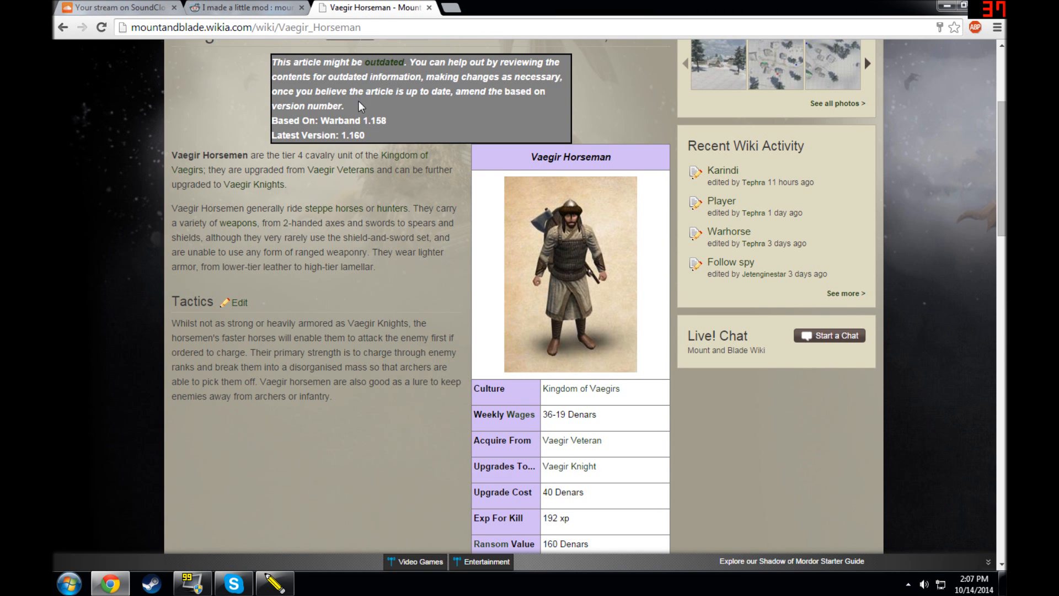
{"action": "key", "text": "ctrl+l"}
{"action": "type", "text": "va"}
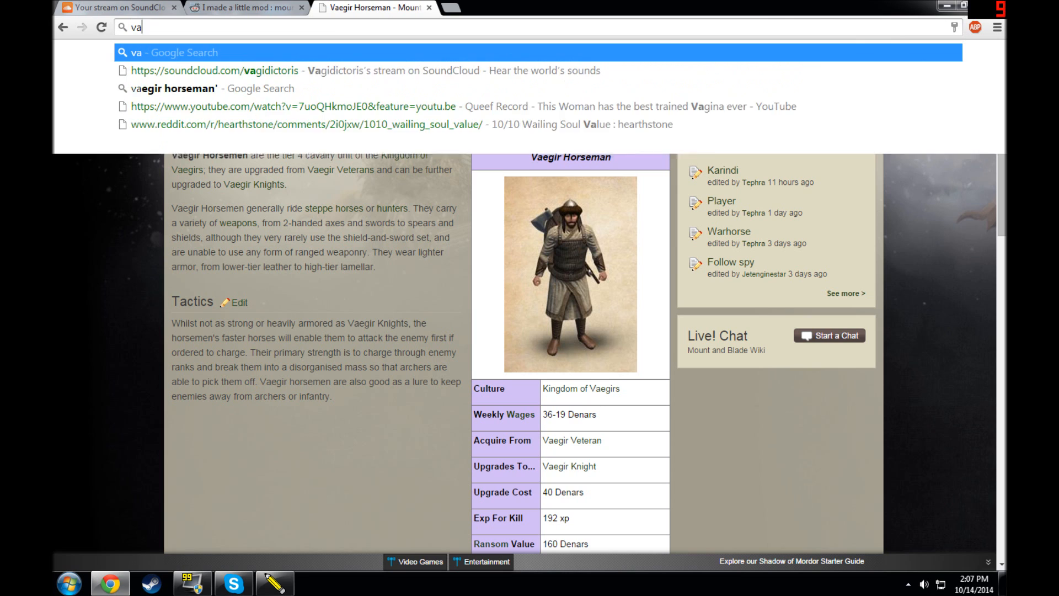
{"action": "type", "text": "egir archer"}
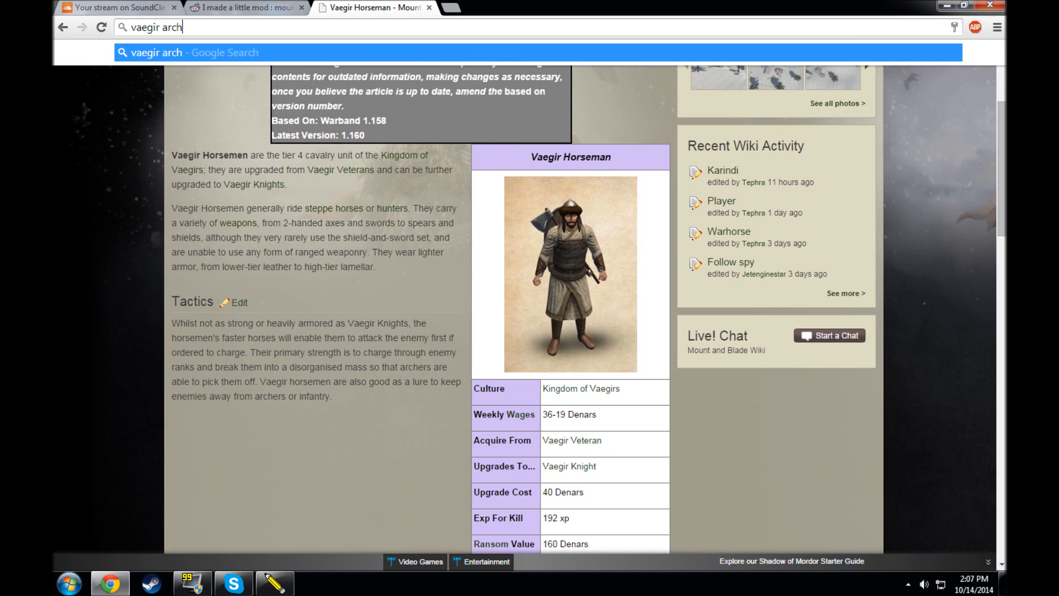
{"action": "key", "text": "Return"}
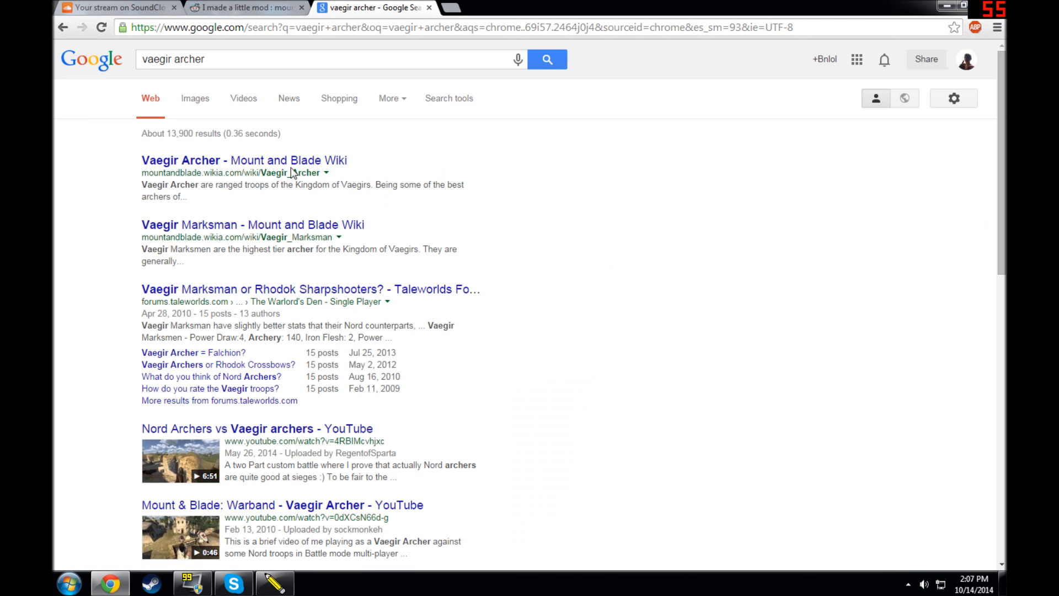
{"action": "left_click", "coordinate": [291, 164]}
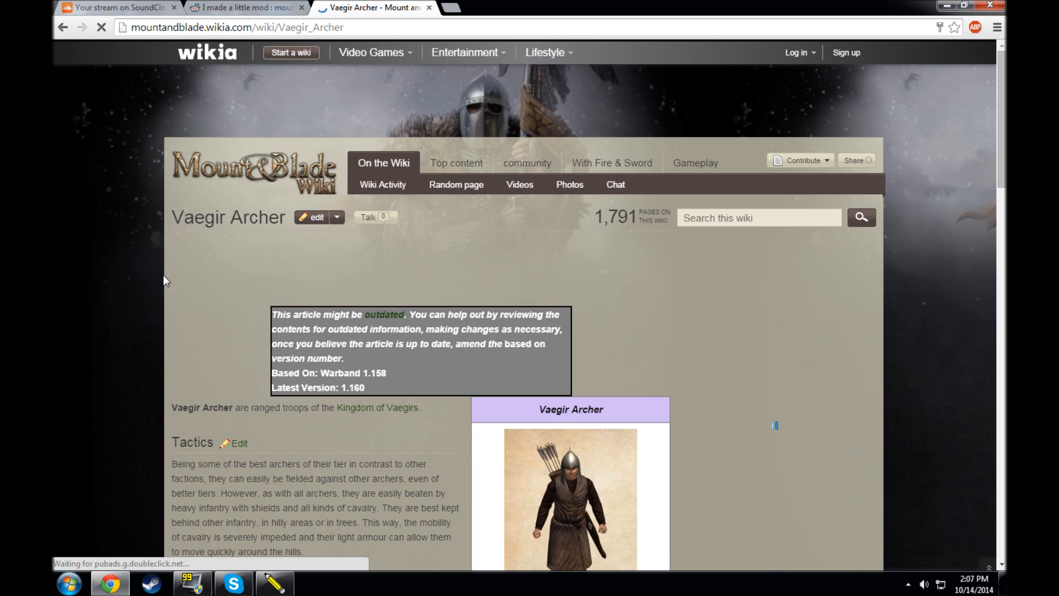
{"action": "scroll", "coordinate": [171, 272], "scroll_direction": "down", "scroll_amount": 12}
{"action": "scroll", "coordinate": [171, 272], "scroll_direction": "down", "scroll_amount": 3}
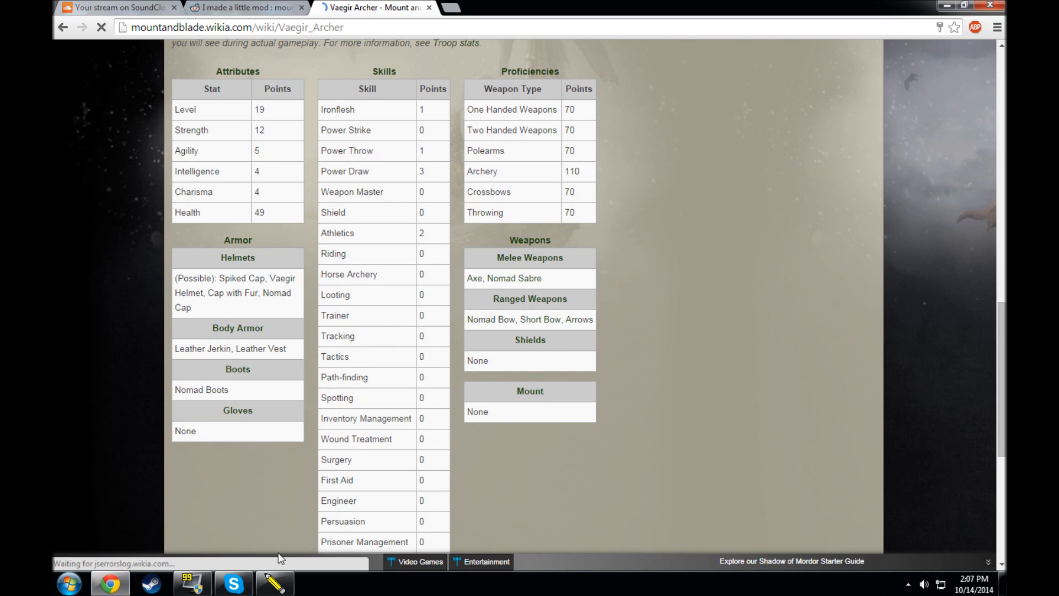
Step: Return to the Troop Editor and add Spiked_Cap (itm_vaegir_spiked_helmet) to the troop's inventory
{"action": "left_click", "coordinate": [275, 583]}
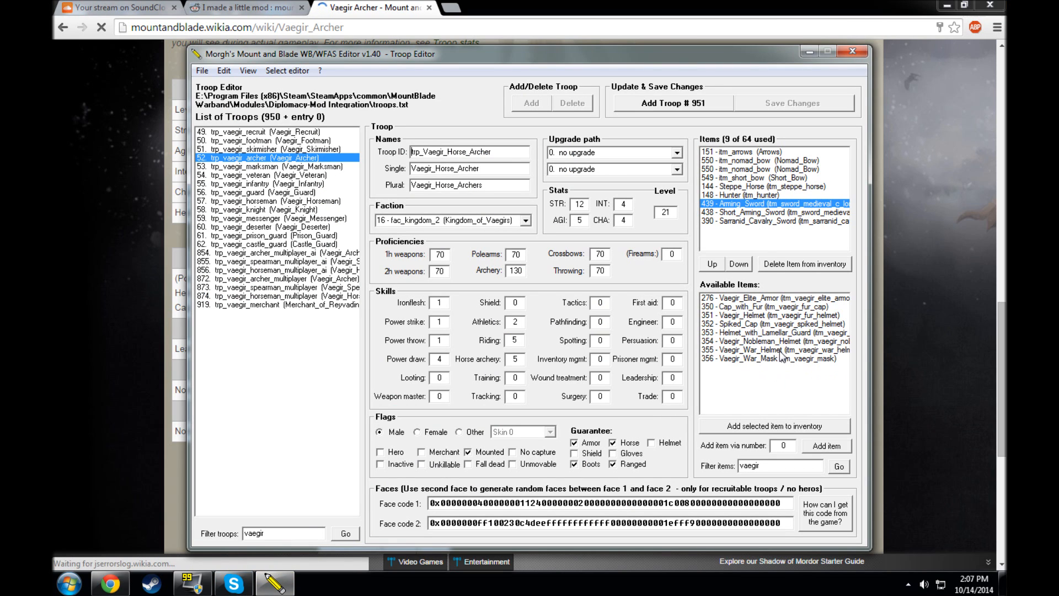
{"action": "left_click", "coordinate": [786, 307]}
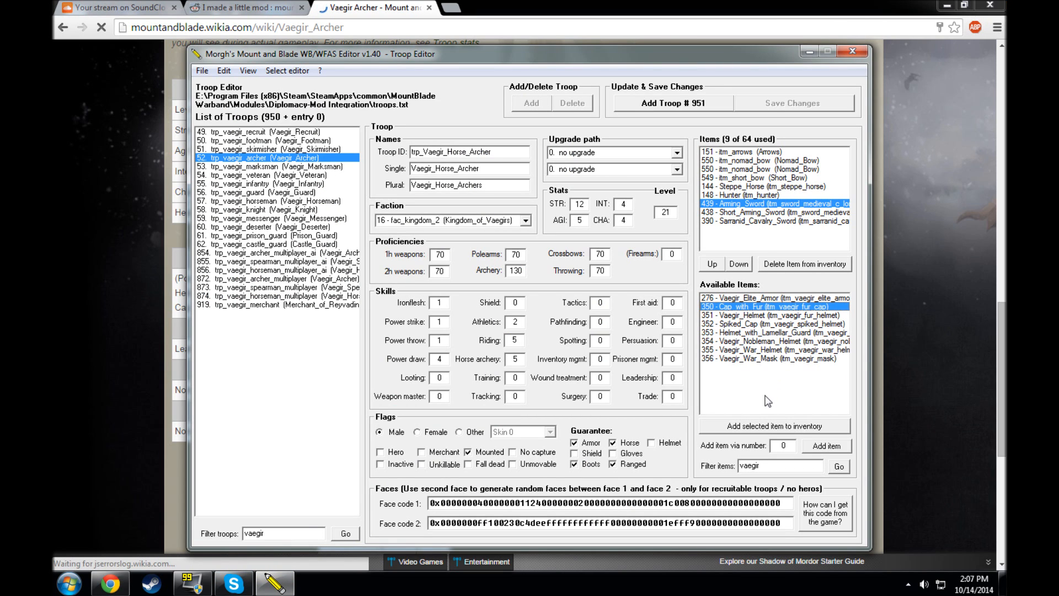
{"action": "left_click", "coordinate": [770, 316]}
{"action": "left_click", "coordinate": [755, 325]}
{"action": "left_click", "coordinate": [788, 425]}
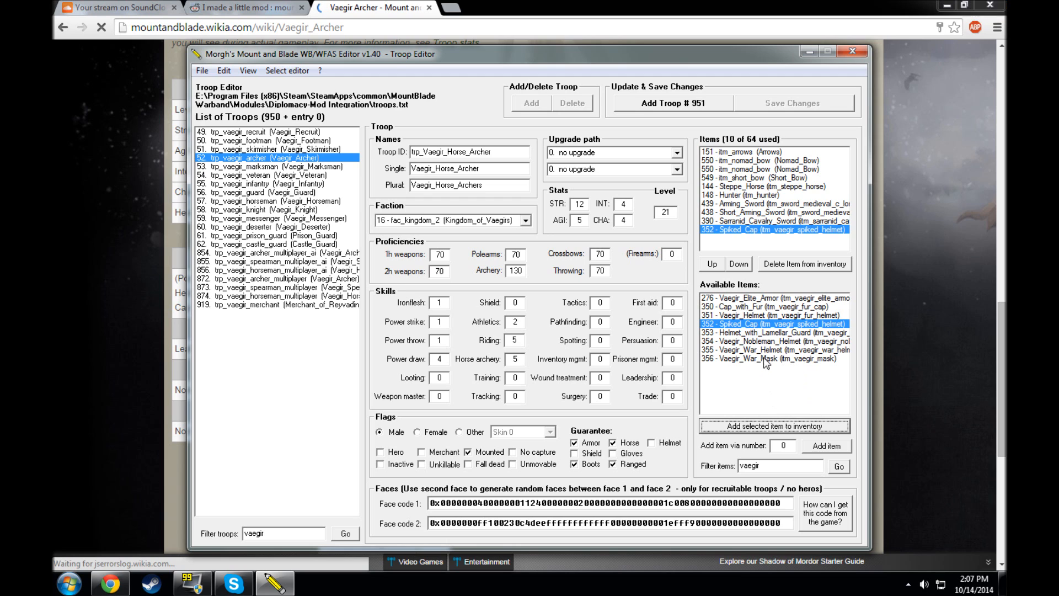
Step: Check the Vaegir Archer's helmets on the wiki and add Vaegir_Helmet (itm_vaegir_fur_helmet) to the troop's inventory
{"action": "left_click", "coordinate": [173, 364]}
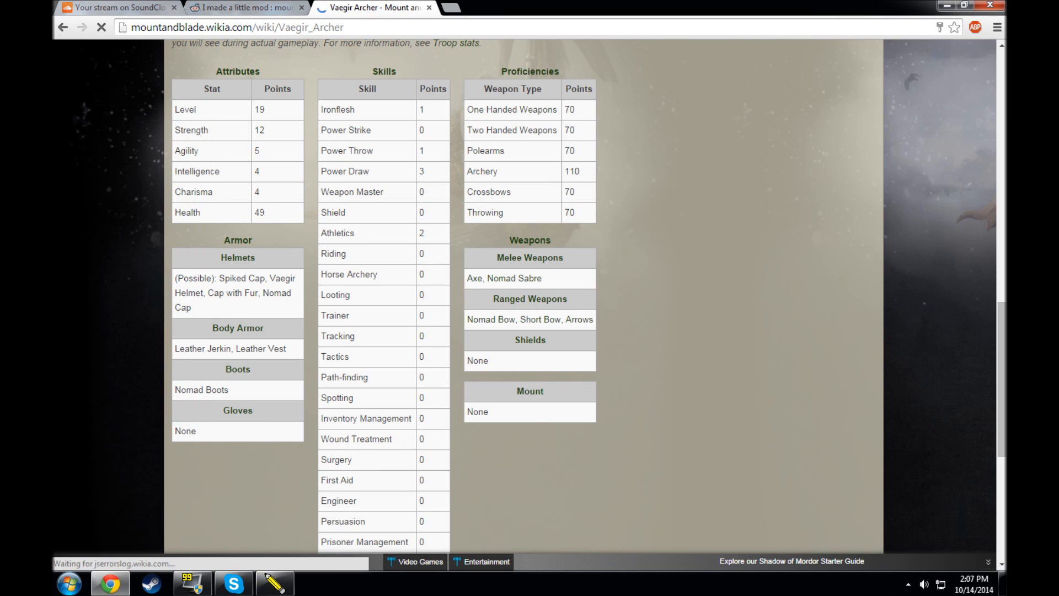
{"action": "left_click", "coordinate": [275, 584]}
{"action": "left_click", "coordinate": [815, 351]}
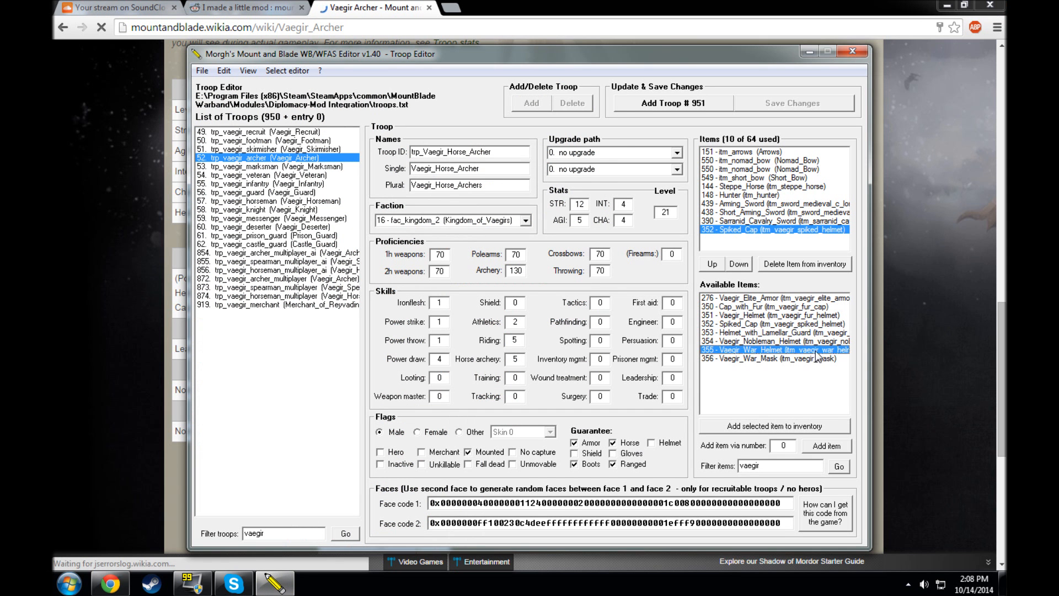
{"action": "key", "text": "Up"}
{"action": "left_click", "coordinate": [815, 351]}
{"action": "left_click", "coordinate": [783, 325]}
{"action": "left_click", "coordinate": [794, 428]}
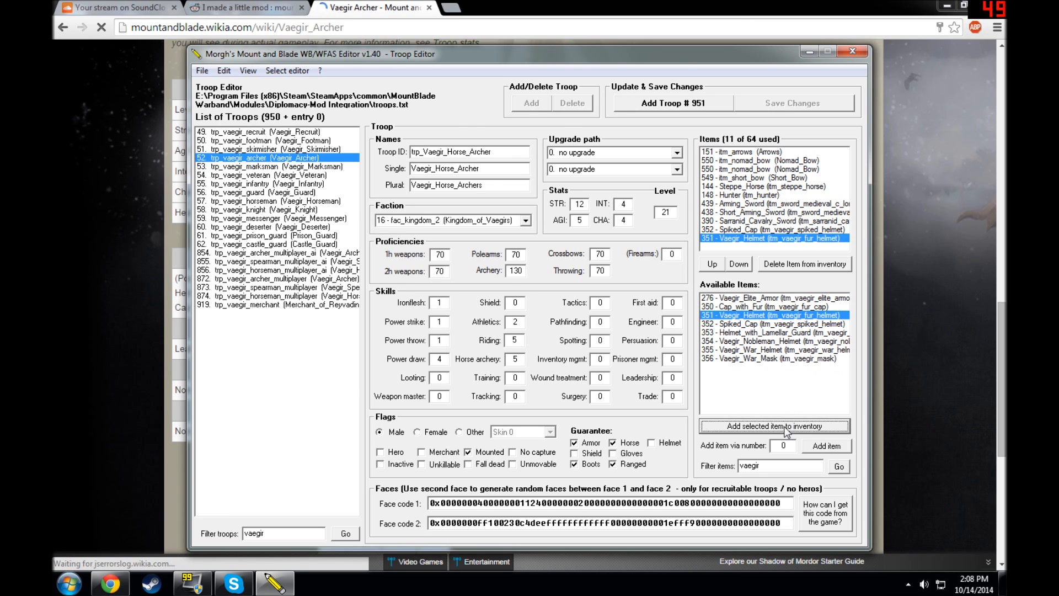
Step: Recheck the wiki's helmet list and add Cap_with_Fur (itm_vaegir_fur_cap) to the troop's inventory
{"action": "left_click", "coordinate": [55, 409]}
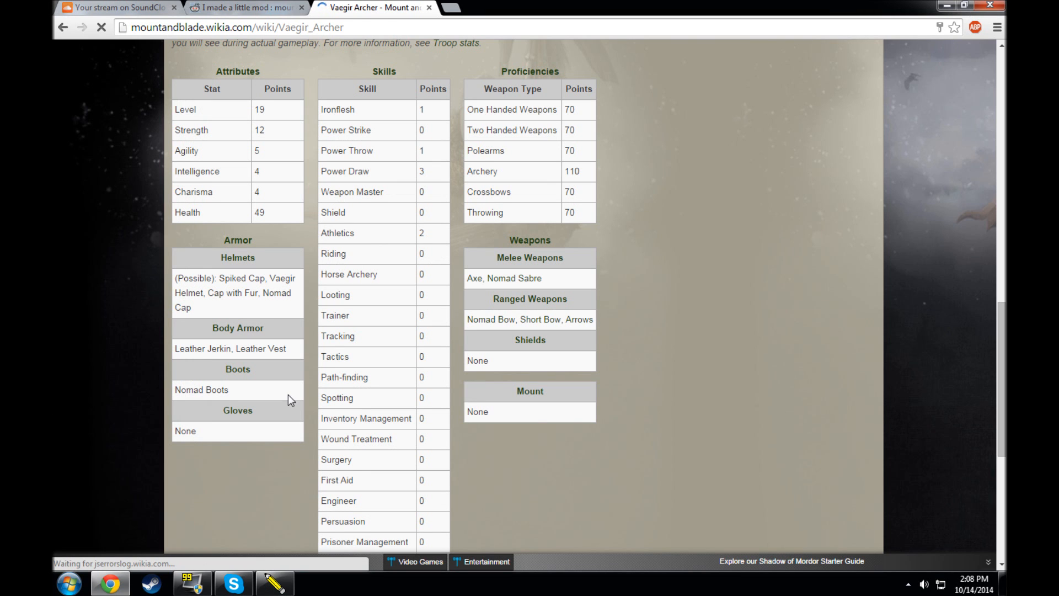
{"action": "left_click", "coordinate": [275, 584]}
{"action": "left_click", "coordinate": [773, 307]}
{"action": "left_click", "coordinate": [775, 426]}
Step: Look up the Vaegir Archer's body armor on the wiki and filter the Troop Editor's available items by "leather"
{"action": "left_click", "coordinate": [57, 331]}
{"action": "left_click", "coordinate": [274, 584]}
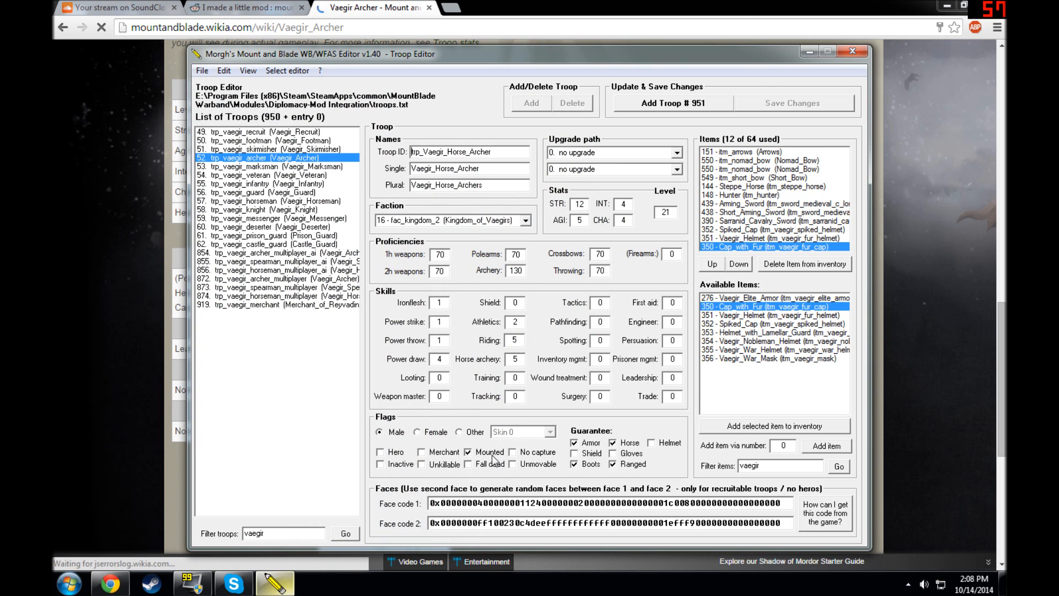
{"action": "left_click", "coordinate": [54, 329]}
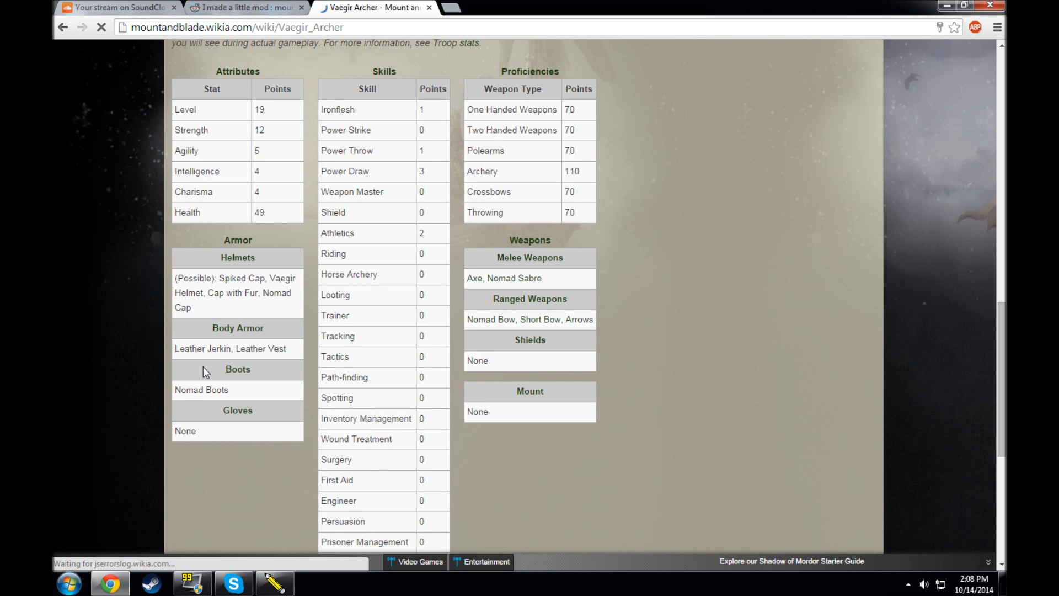
{"action": "left_click", "coordinate": [275, 584]}
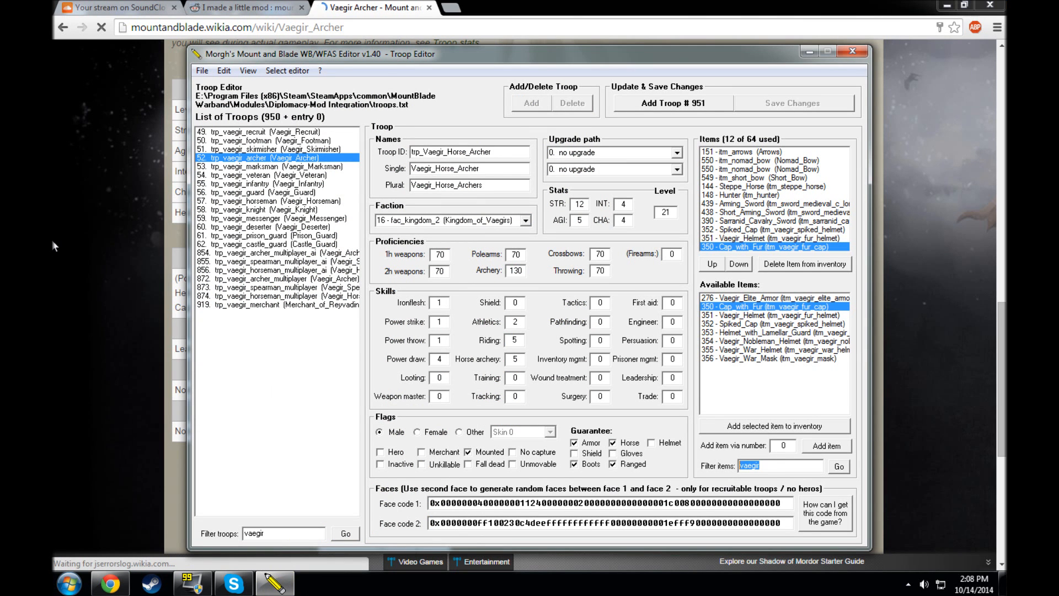
{"action": "key", "text": "Return"}
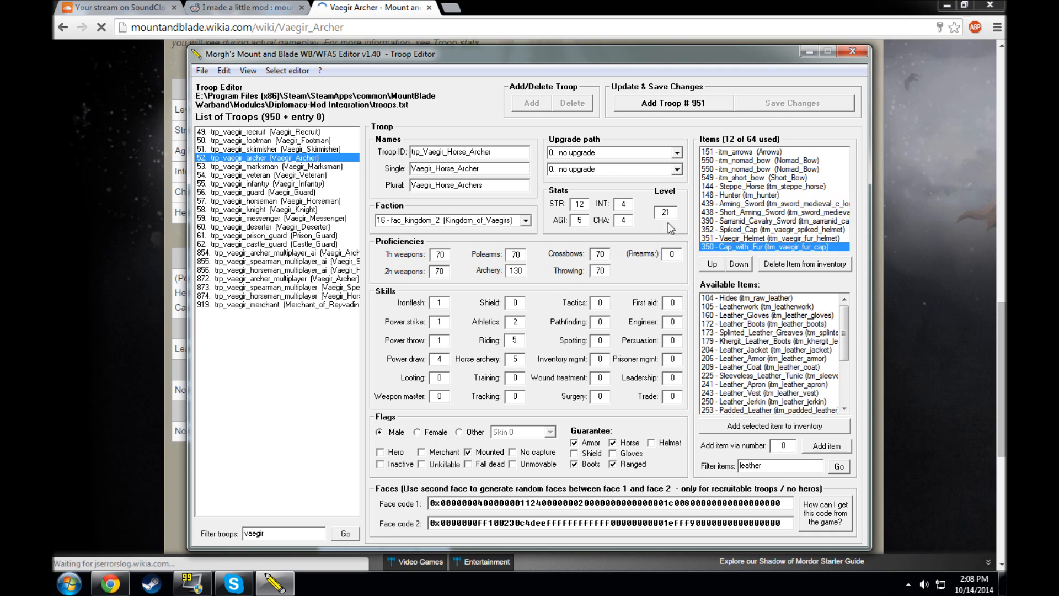
Step: Add Leather_Boots (item 172) and Leather_Gloves (item 160) to the troop's inventory
{"action": "mouse_move", "coordinate": [845, 355]}
{"action": "left_mouse_down"}
{"action": "mouse_move", "coordinate": [852, 362]}
{"action": "mouse_move", "coordinate": [847, 344]}
{"action": "left_mouse_up"}
{"action": "left_click", "coordinate": [817, 324]}
{"action": "left_click", "coordinate": [805, 432]}
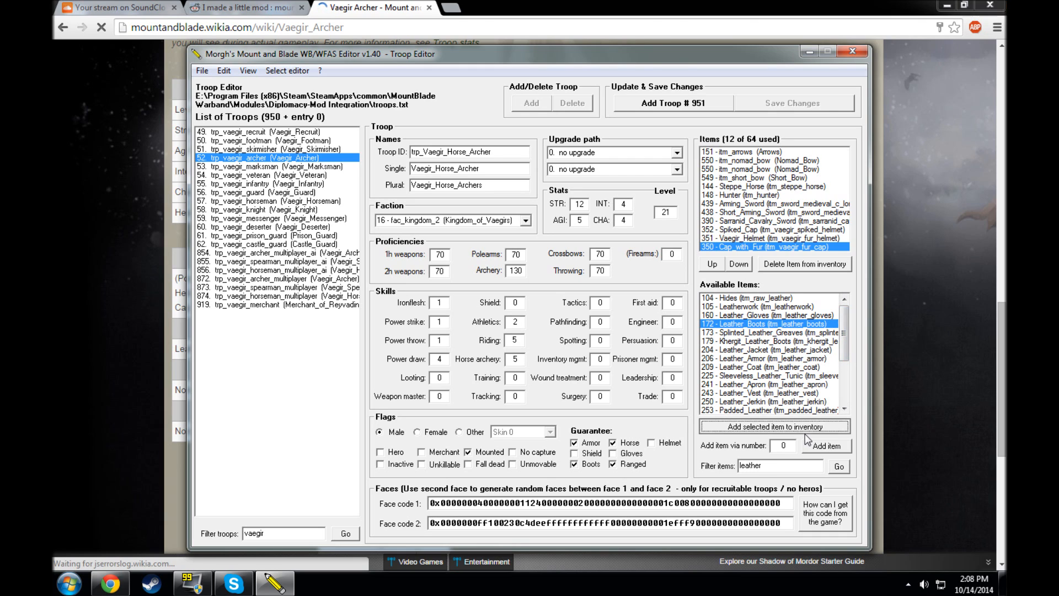
{"action": "left_click", "coordinate": [778, 315]}
{"action": "left_click", "coordinate": [775, 426]}
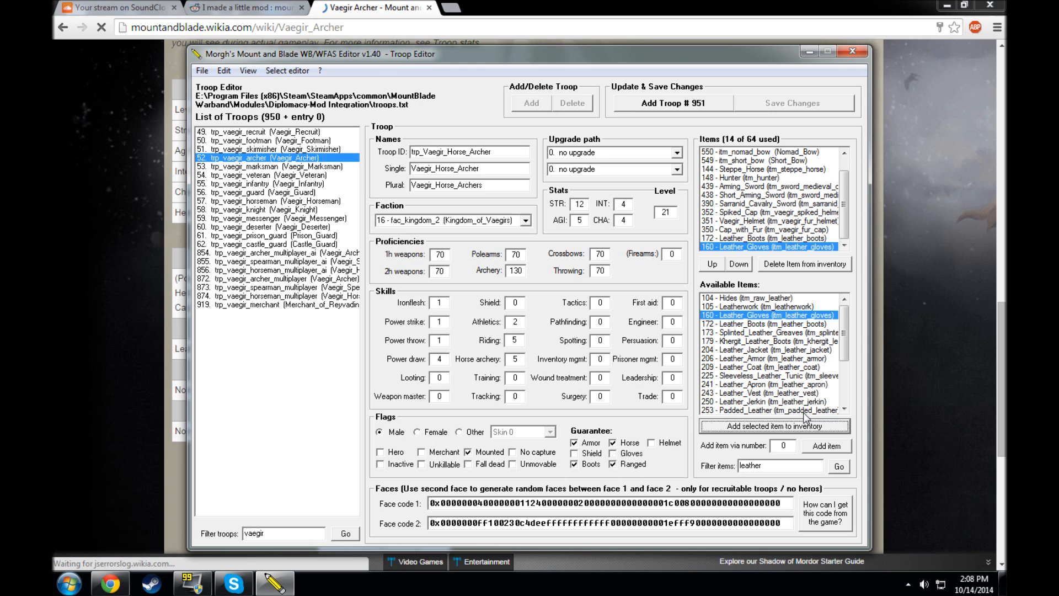
Step: Add Leather_Jerkin, Leather_Vest and Padded_Leather to the troop's inventory
{"action": "left_click", "coordinate": [804, 402]}
{"action": "left_click", "coordinate": [789, 426]}
{"action": "left_click", "coordinate": [783, 393]}
{"action": "left_click", "coordinate": [789, 426]}
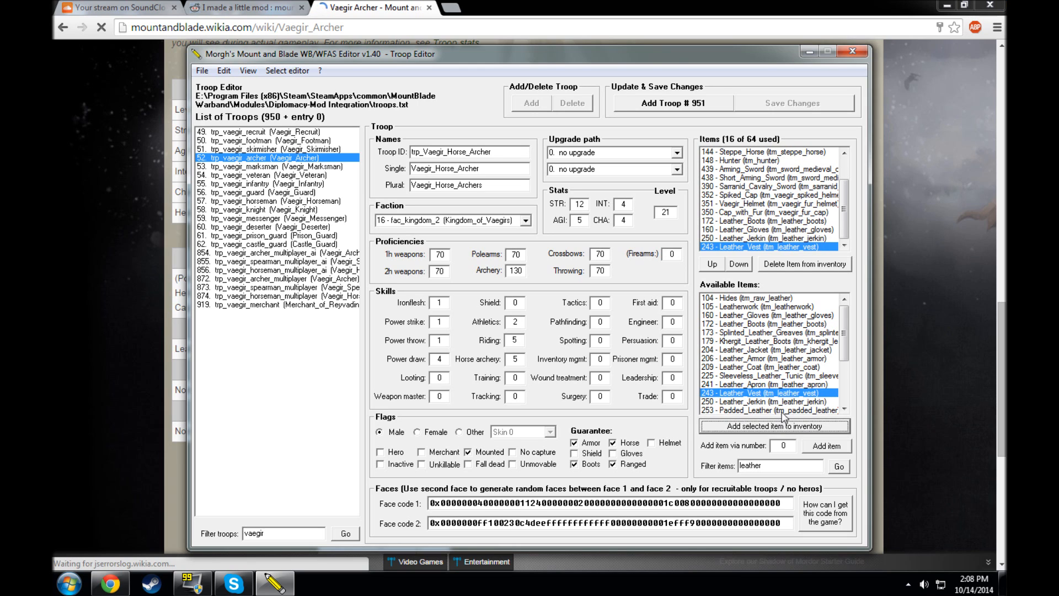
{"action": "left_click", "coordinate": [787, 410]}
{"action": "left_click", "coordinate": [795, 432]}
Step: Filter the available items by "armor" and add Nomad_Armor (item 202) to the troop's inventory
{"action": "left_click_drag", "start_coordinate": [845, 349], "coordinate": [841, 398]}
{"action": "left_click", "coordinate": [822, 377]}
{"action": "left_click_drag", "start_coordinate": [765, 466], "coordinate": [52, 396]}
{"action": "key", "text": "BackSpace"}
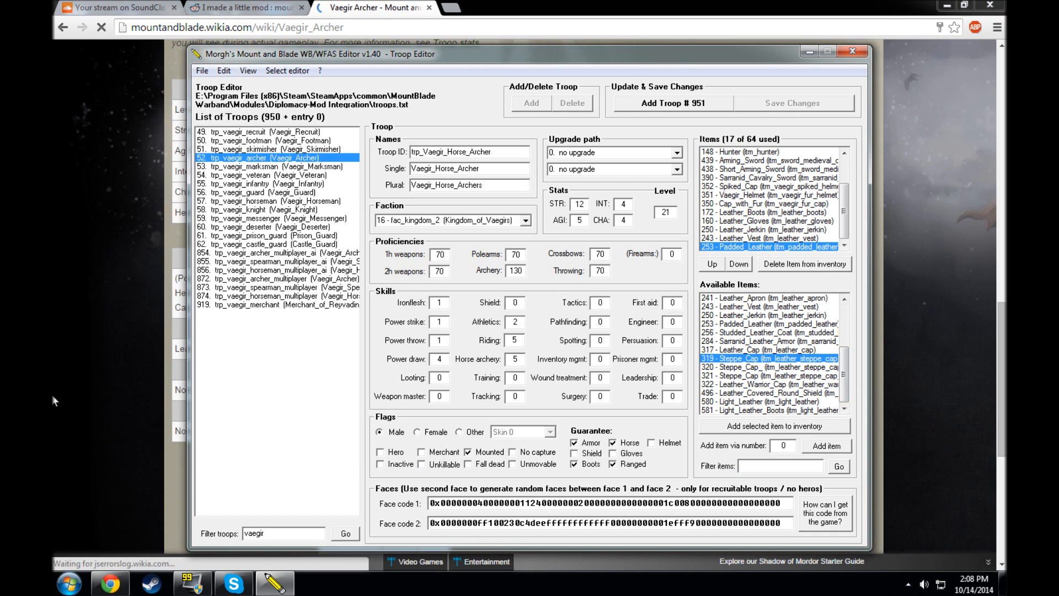
{"action": "type", "text": "armor"}
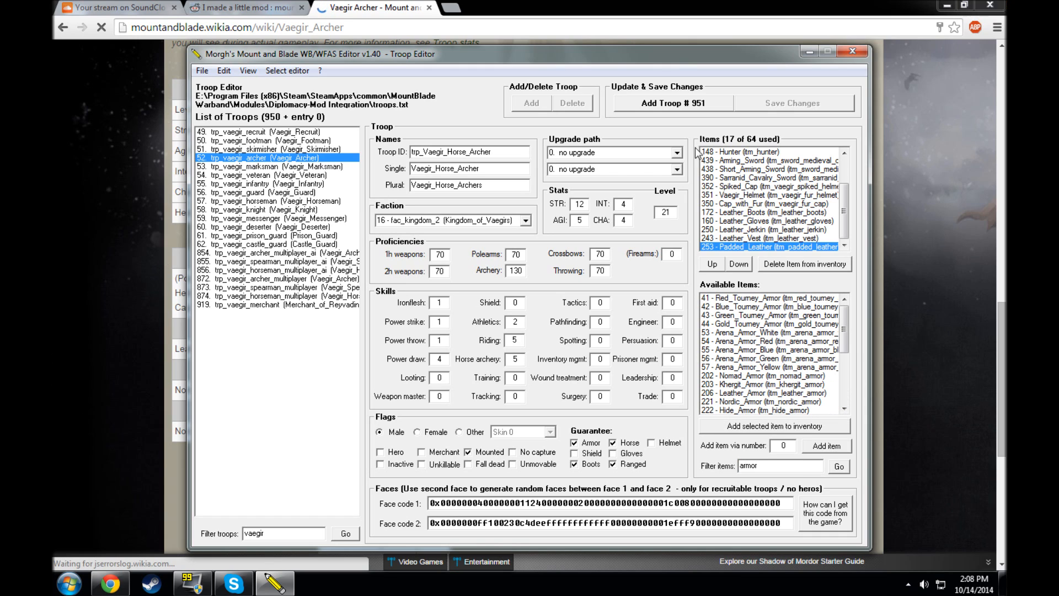
{"action": "left_click", "coordinate": [799, 376]}
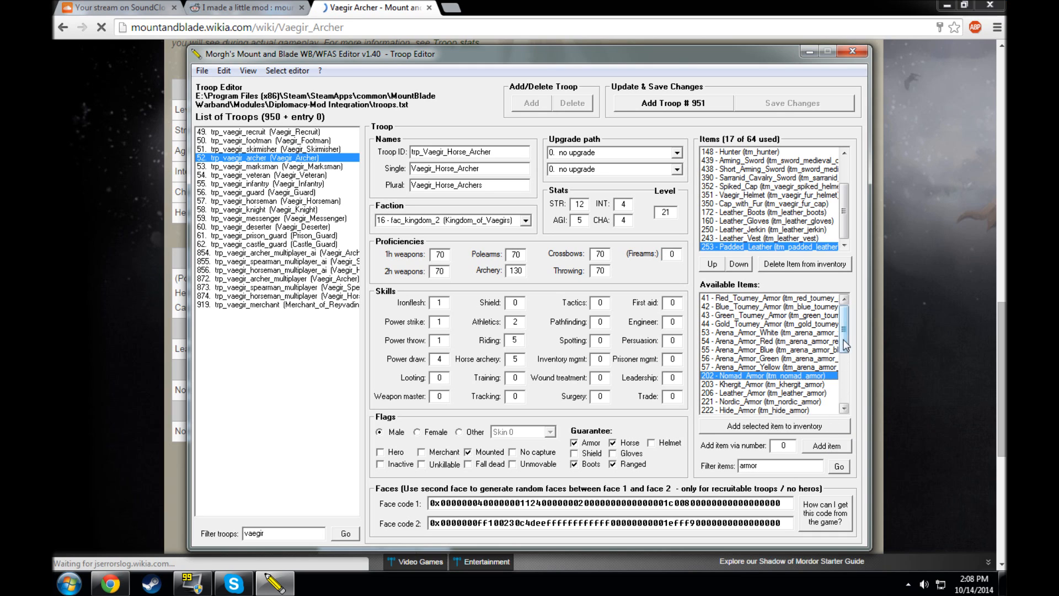
{"action": "left_click", "coordinate": [834, 427]}
Step: Filter the available items by "boots" and add Khergit_Leather_Boots (item 179) to the troop's inventory
{"action": "key", "text": "Tab"}
{"action": "type", "text": "boots"}
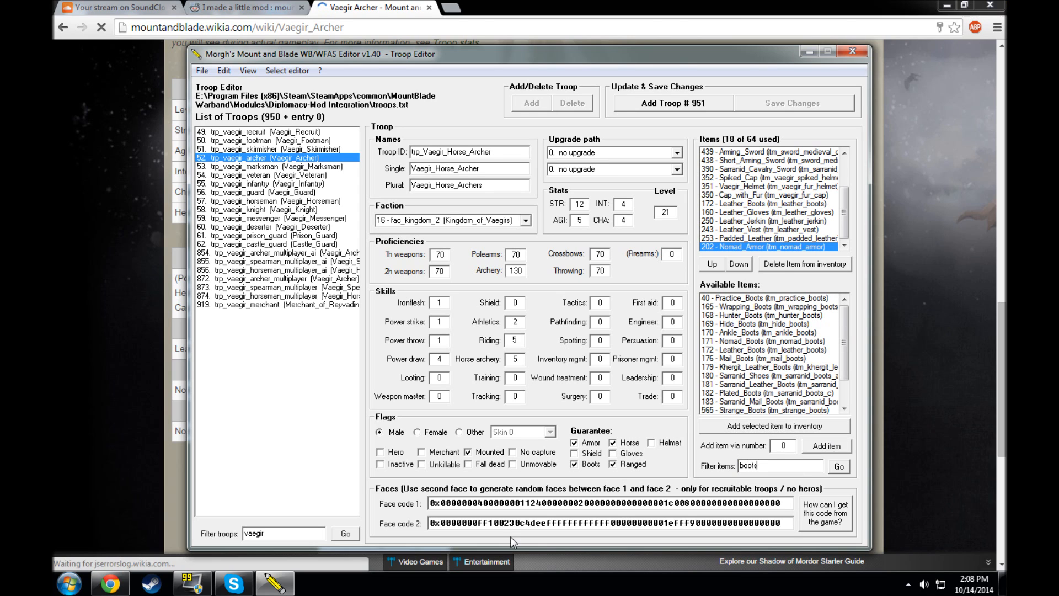
{"action": "left_click_drag", "start_coordinate": [847, 353], "coordinate": [846, 375]}
{"action": "left_click", "coordinate": [778, 393]}
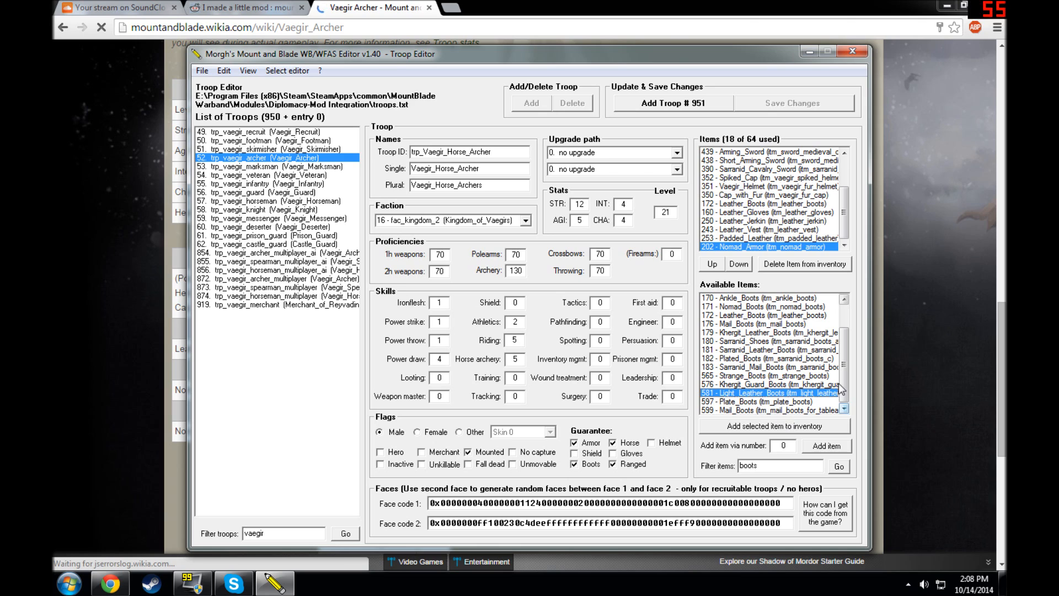
{"action": "left_click", "coordinate": [774, 351]}
{"action": "left_click", "coordinate": [782, 359]}
{"action": "left_click", "coordinate": [783, 350]}
{"action": "left_click", "coordinate": [789, 341]}
{"action": "left_click", "coordinate": [787, 329]}
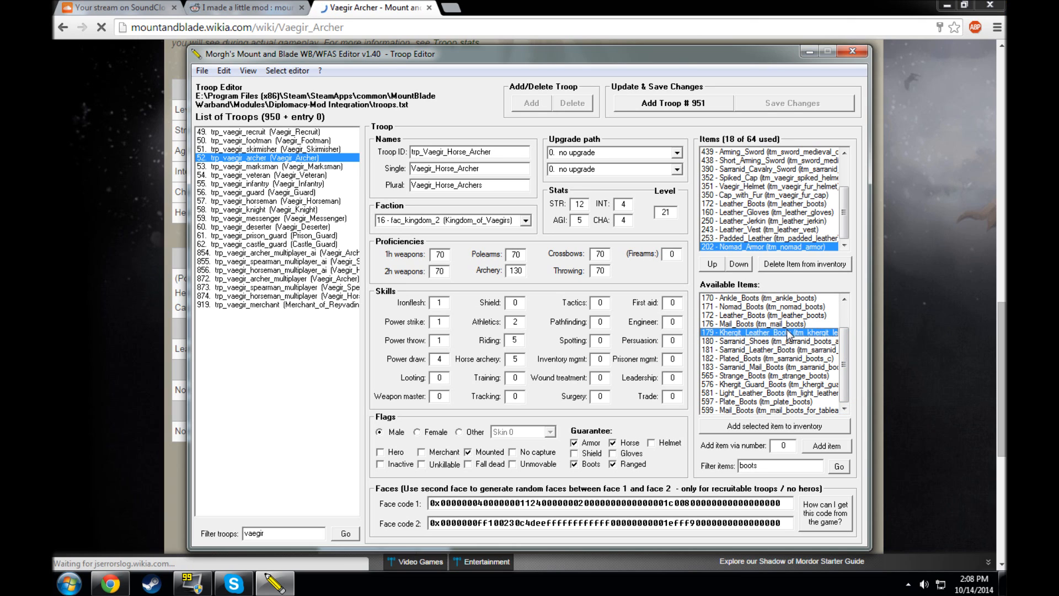
{"action": "left_click", "coordinate": [799, 427]}
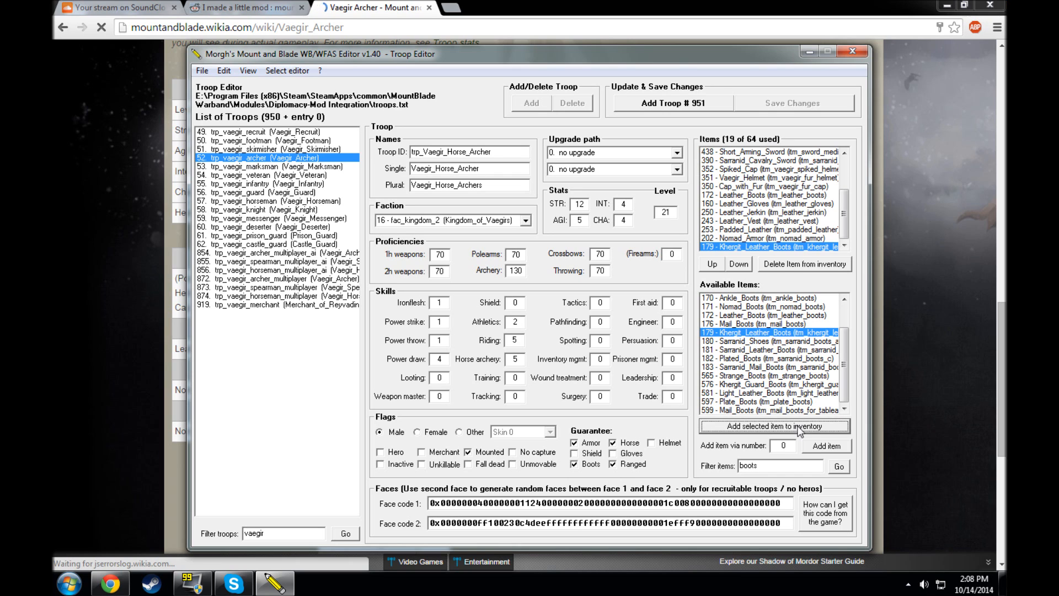
Step: Add the completed Vaegir_Horse_Archer to the troop list as troop 951
{"action": "left_click_drag", "start_coordinate": [845, 220], "coordinate": [831, 261]}
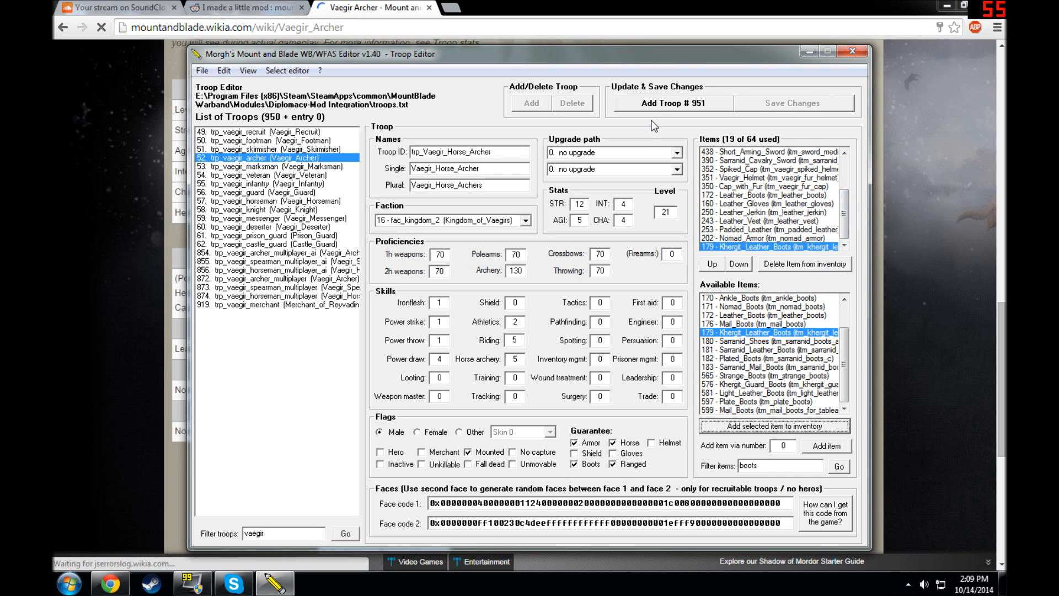
{"action": "left_click", "coordinate": [679, 102]}
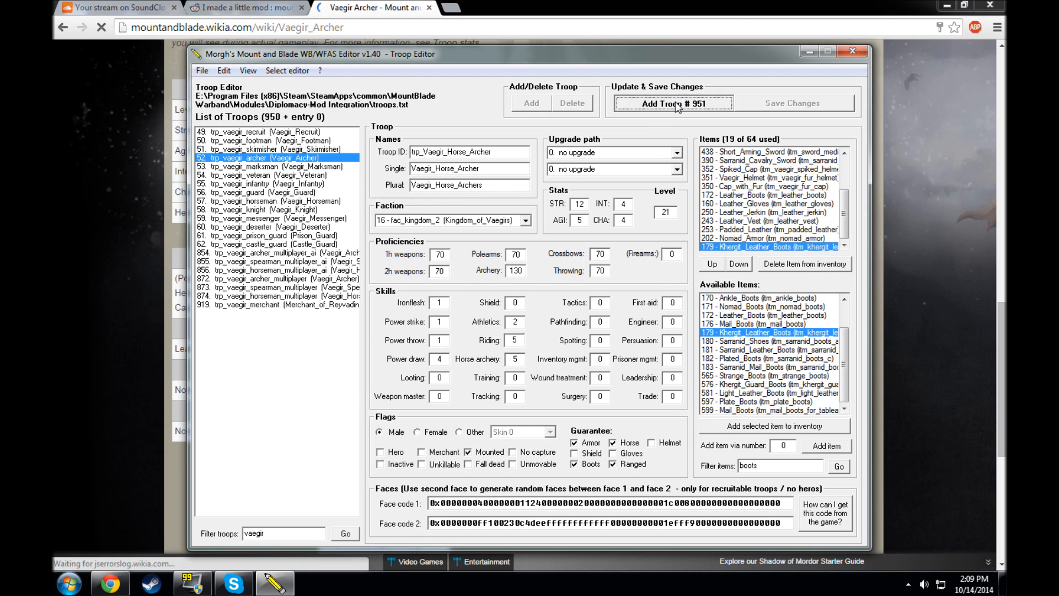
{"action": "left_click", "coordinate": [531, 359]}
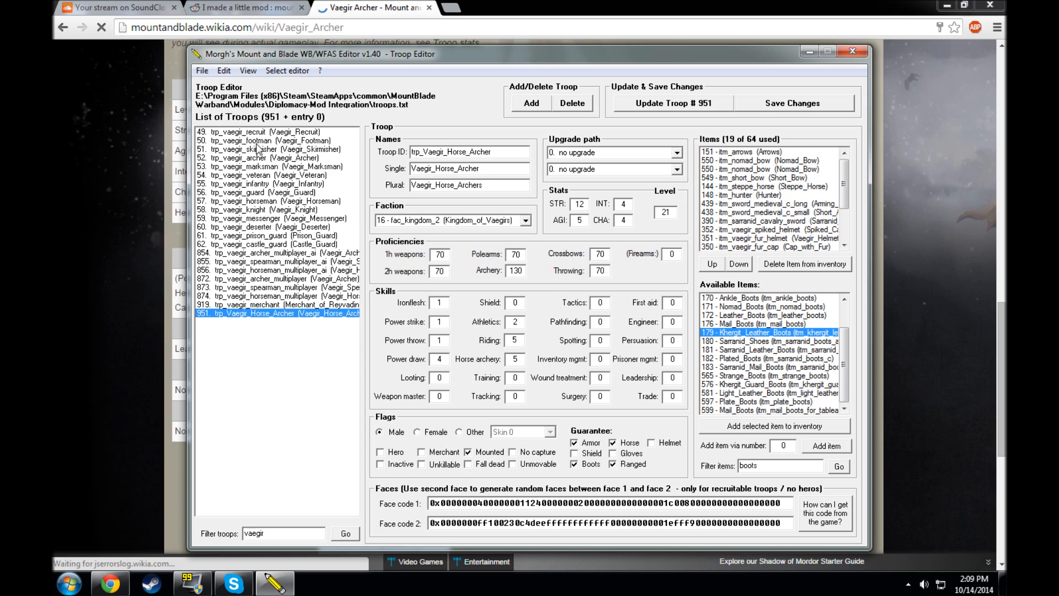
Step: Set the Vaegir Archer's second upgrade path to trp_Vaegir_Horse_Archer (951) and update the troop
{"action": "left_click", "coordinate": [280, 159]}
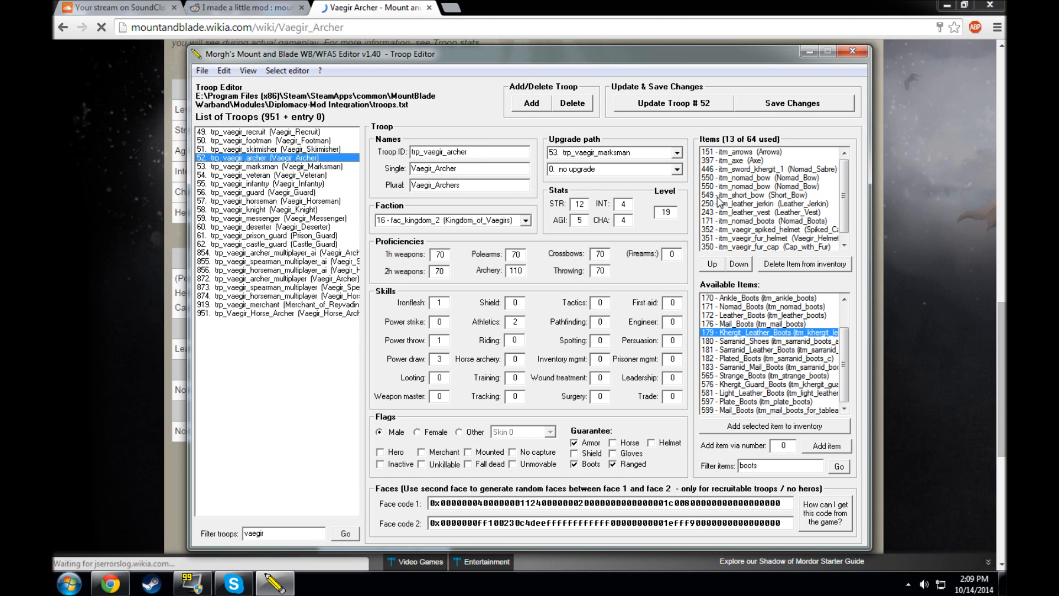
{"action": "left_click", "coordinate": [676, 170]}
{"action": "left_click_drag", "start_coordinate": [683, 194], "coordinate": [679, 238]}
{"action": "left_click", "coordinate": [629, 239]}
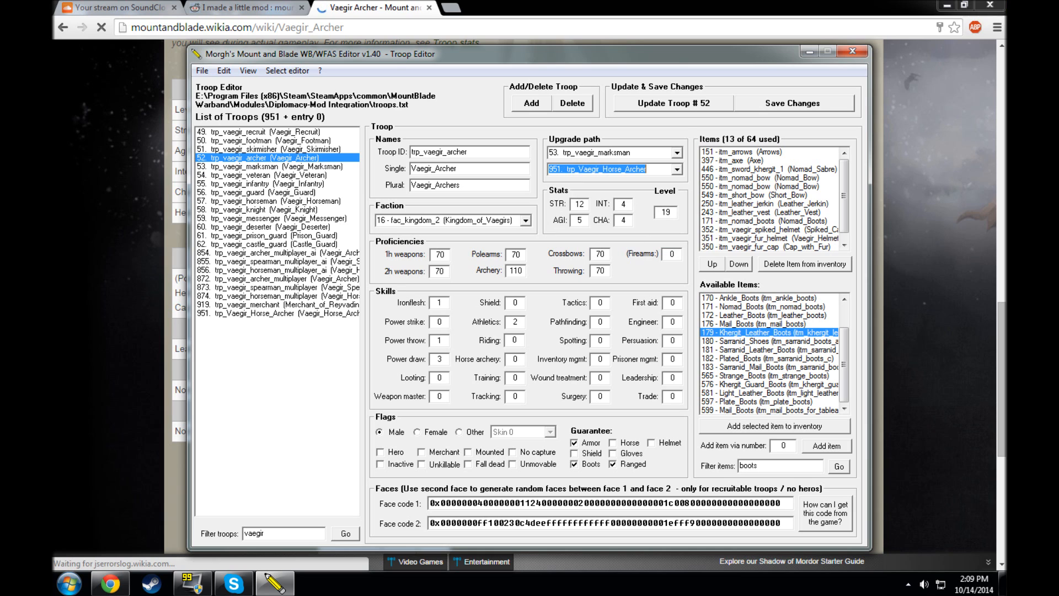
{"action": "left_click", "coordinate": [690, 107]}
{"action": "left_click", "coordinate": [548, 353]}
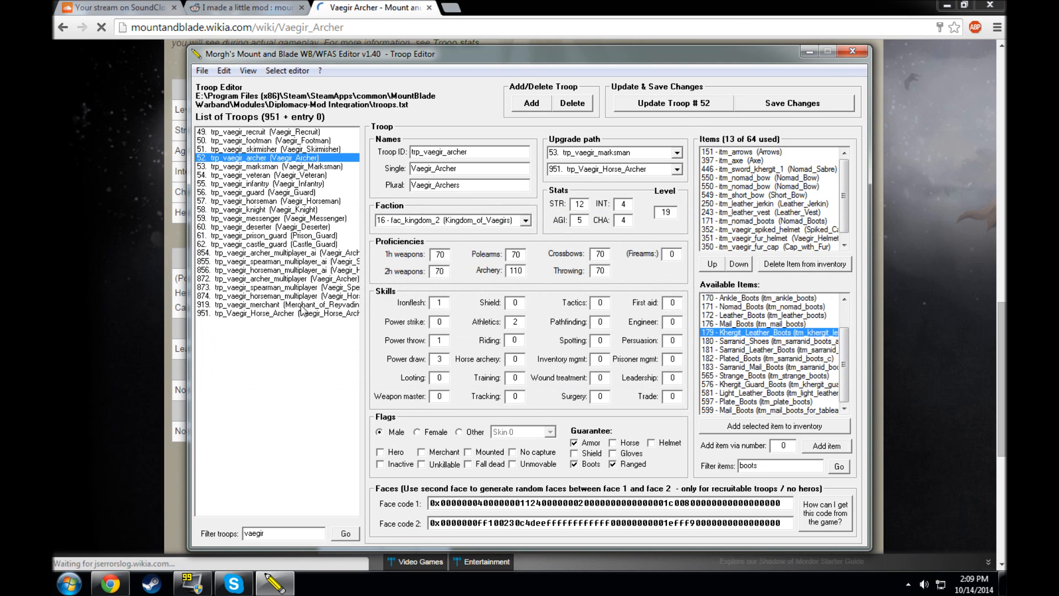
Step: Review the Vaegir Horse Archer and Vaegir Skirmisher entries, and save the changes to troops.txt without a backup
{"action": "left_click", "coordinate": [319, 306]}
{"action": "left_click", "coordinate": [319, 313]}
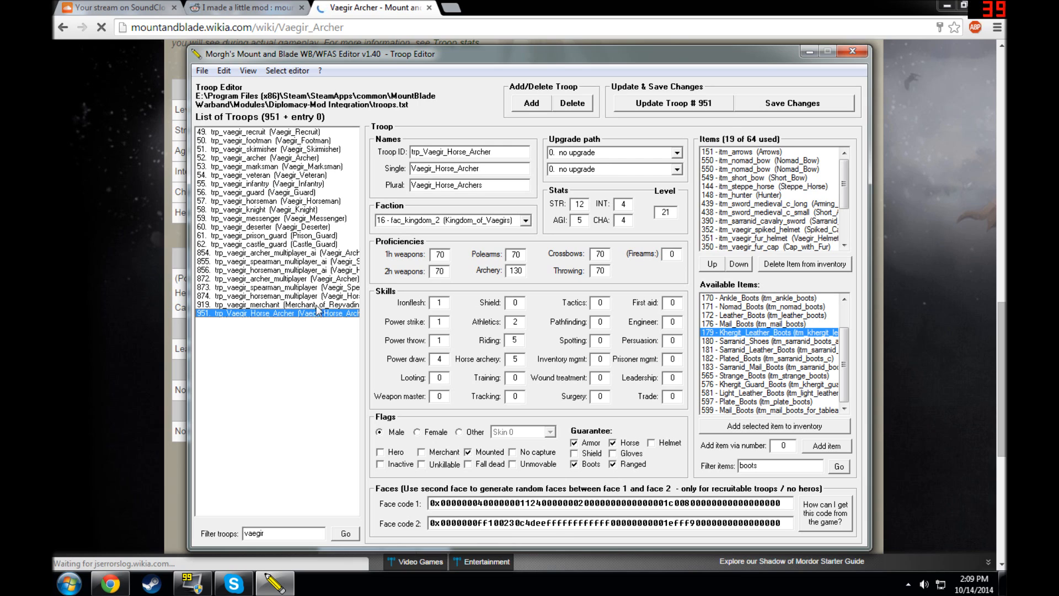
{"action": "left_click", "coordinate": [279, 149]}
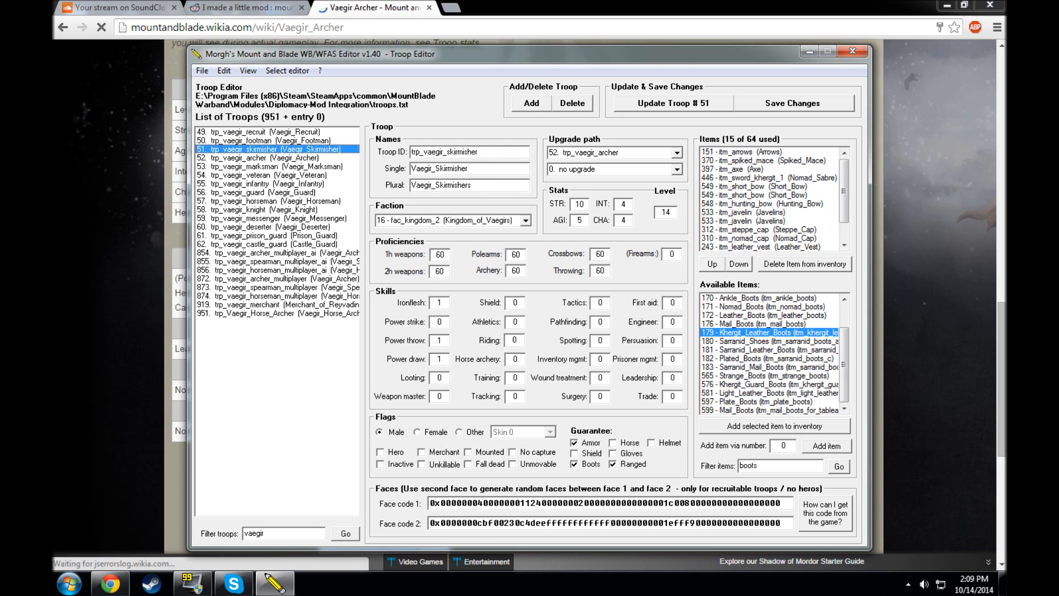
{"action": "left_click", "coordinate": [806, 109]}
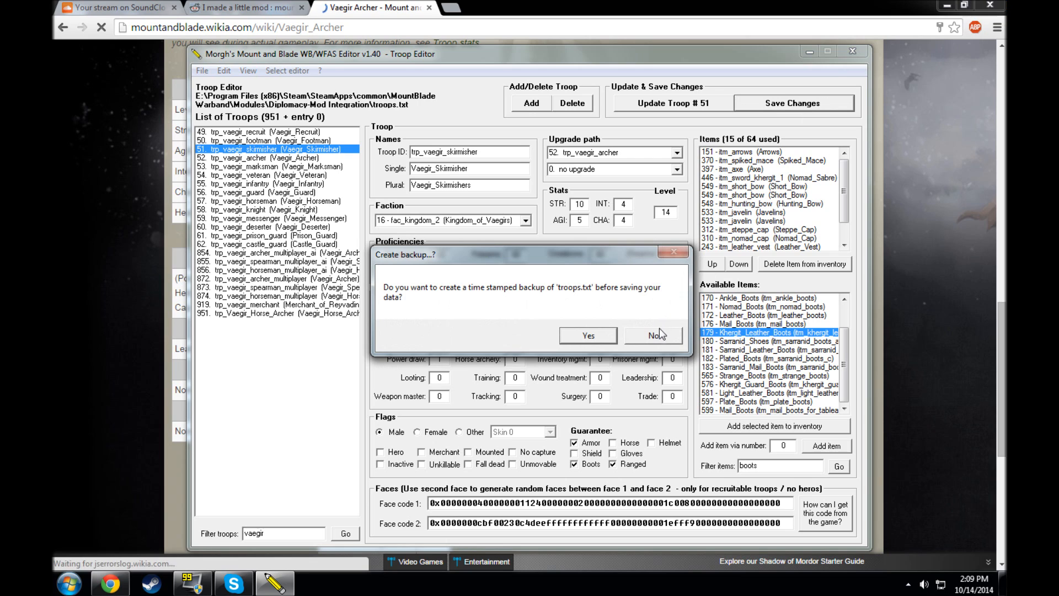
{"action": "left_click", "coordinate": [657, 336]}
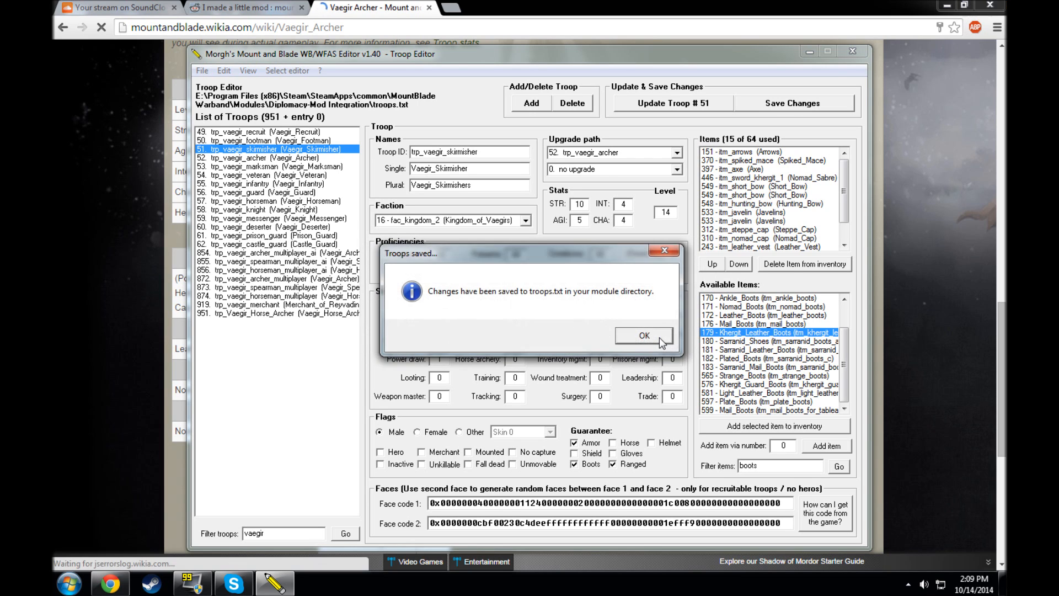
{"action": "left_click", "coordinate": [629, 333]}
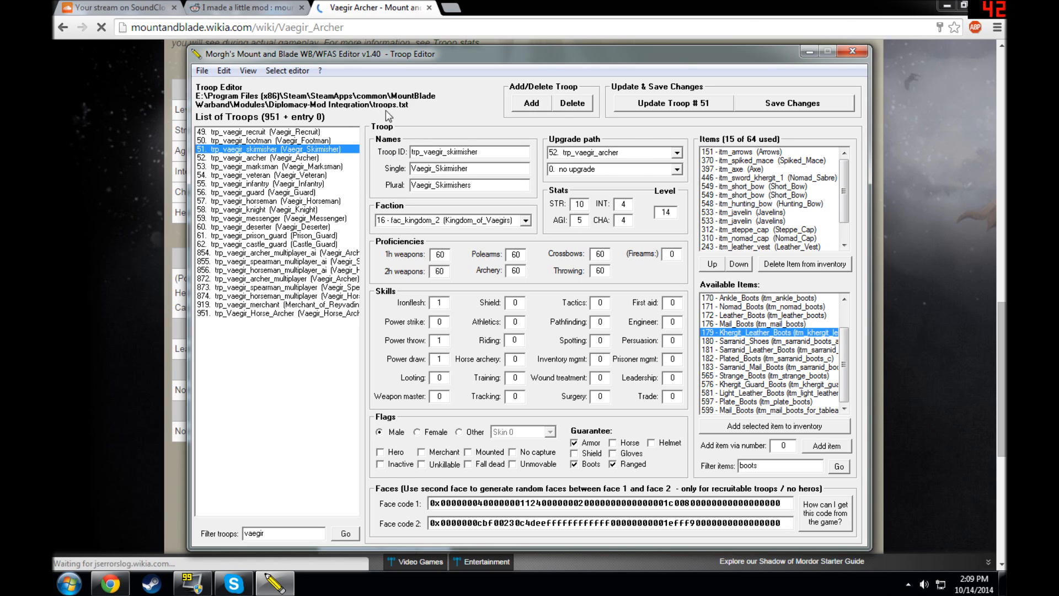
Step: Clear the "vaegir" troop filter to list all troops in the module
{"action": "left_click_drag", "start_coordinate": [276, 534], "coordinate": [118, 528]}
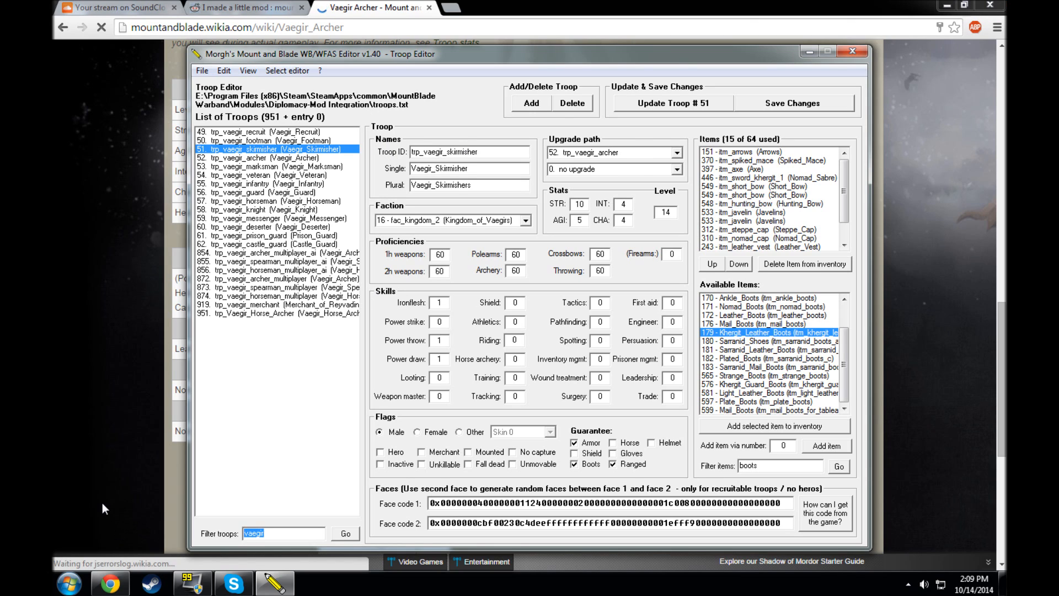
{"action": "key", "text": "BackSpace"}
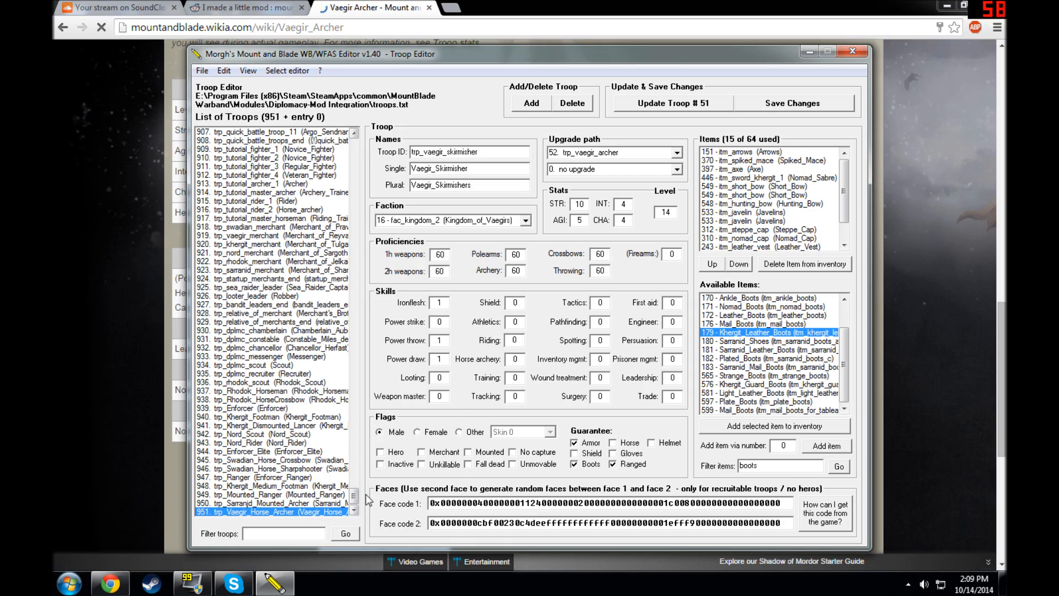